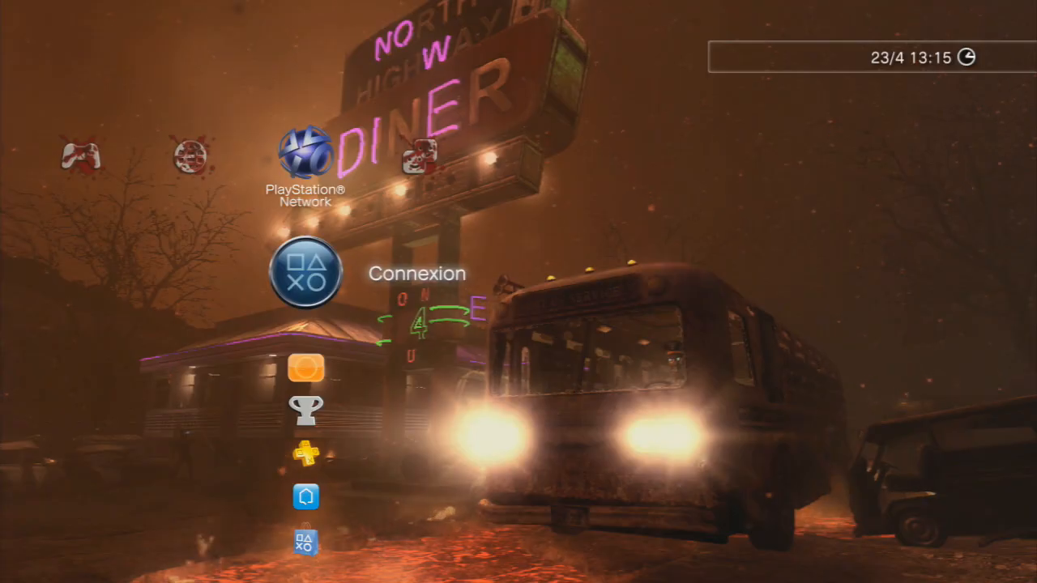
Go to the Paramètres category of the console's main menu.
key(Left)
key(Left)
key(Left)
key(Left)
key(Left)
key(Left)
key(Left)
key(Left)
key(Right)
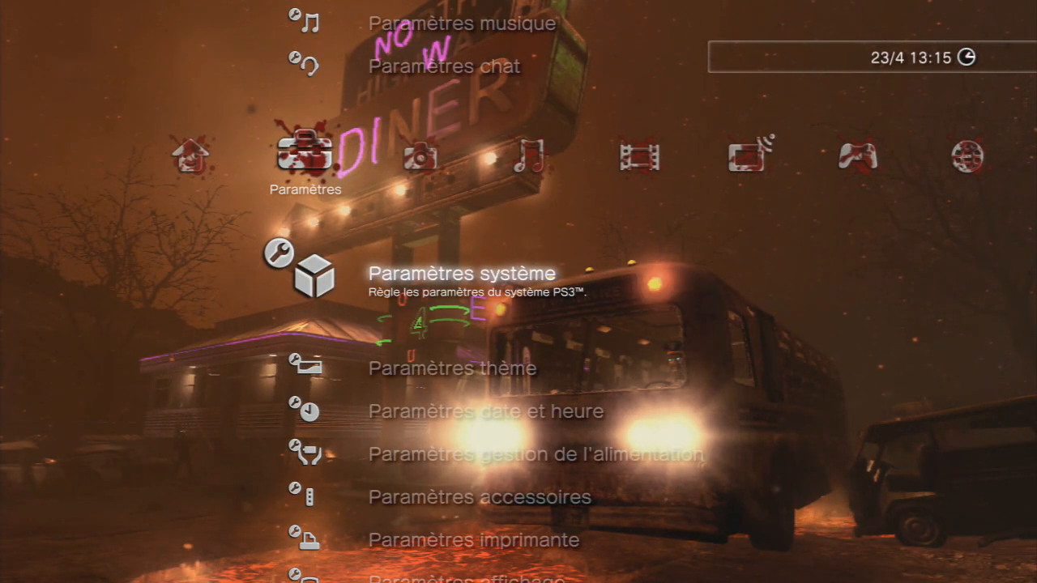
Browse the list of settings groups and stop on Paramètres vidéo.
key(Down)
key(Down)
key(Down)
key(Down)
key(Down)
key(Down)
key(Up)
key(Up)
key(Up)
key(Up)
key(Up)
key(Up)
key(Up)
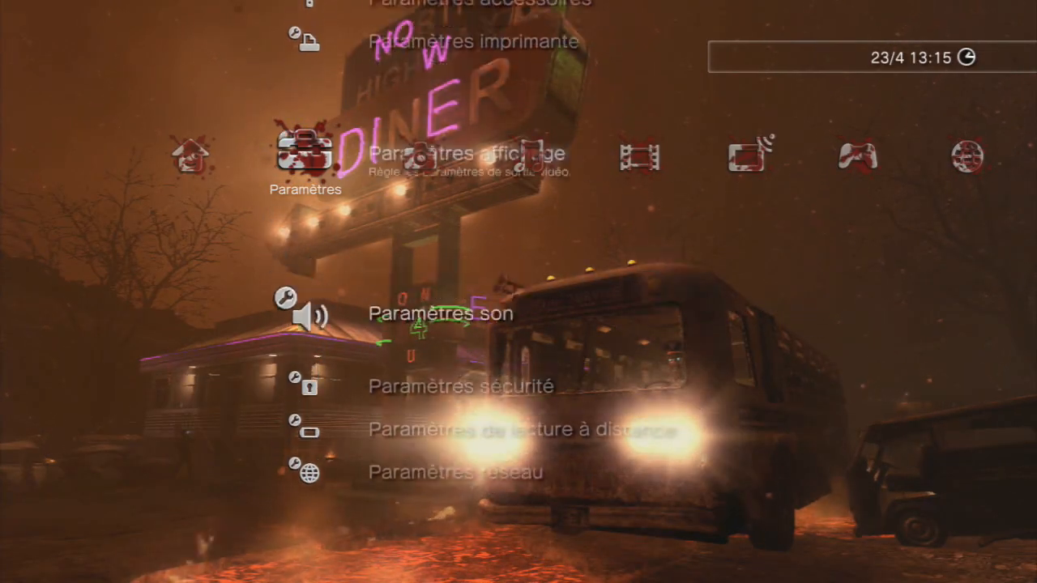
key(Up)
key(Up)
key(Up)
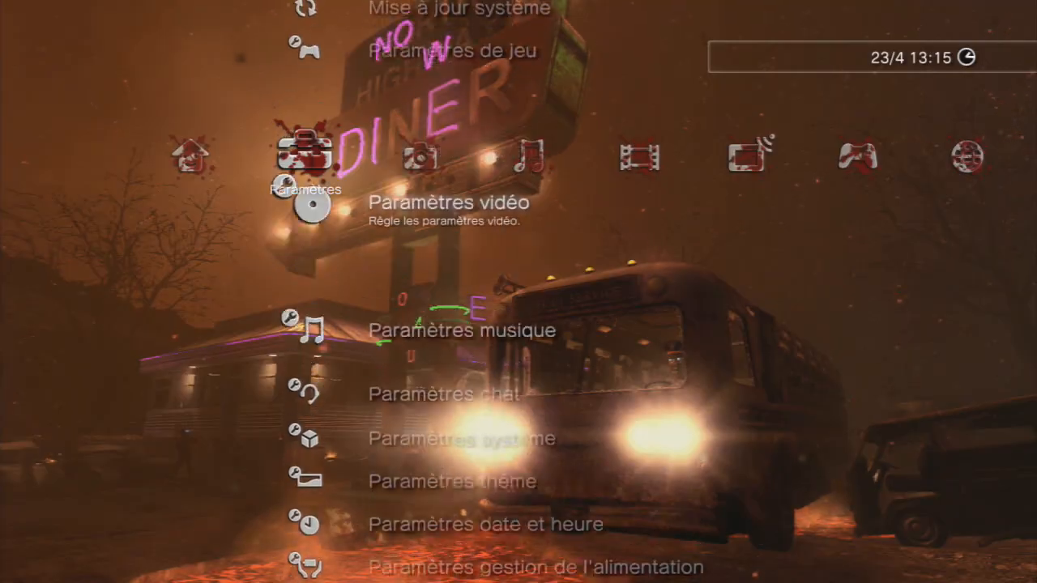
key(Down)
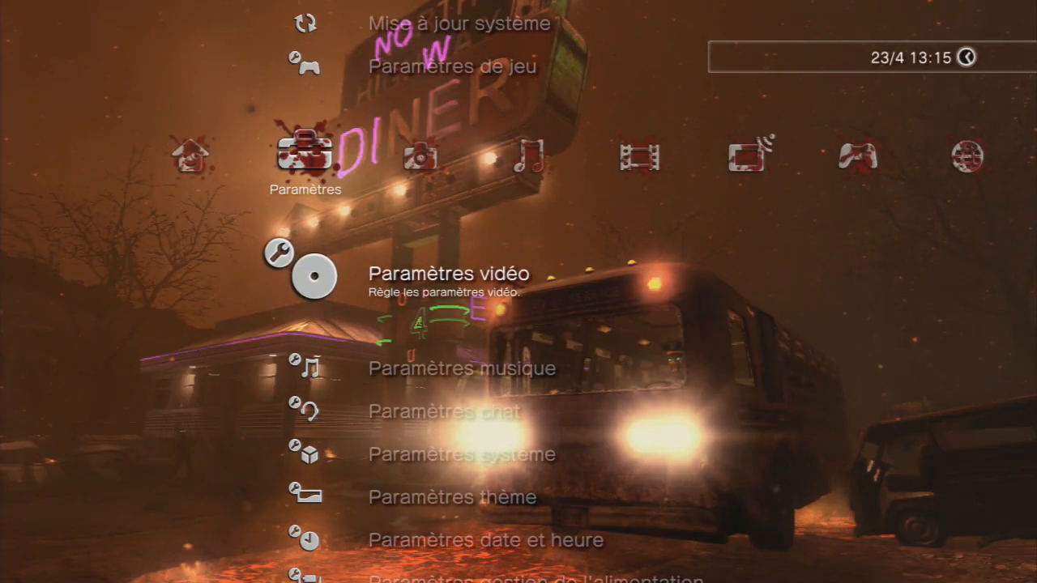
Look through the BD and DVD options in Paramètres vidéo, and return to the settings list.
key(Return)
key(Down)
key(Down)
key(Down)
key(Down)
key(Down)
key(Down)
key(Down)
key(Down)
key(Down)
key(Down)
key(Down)
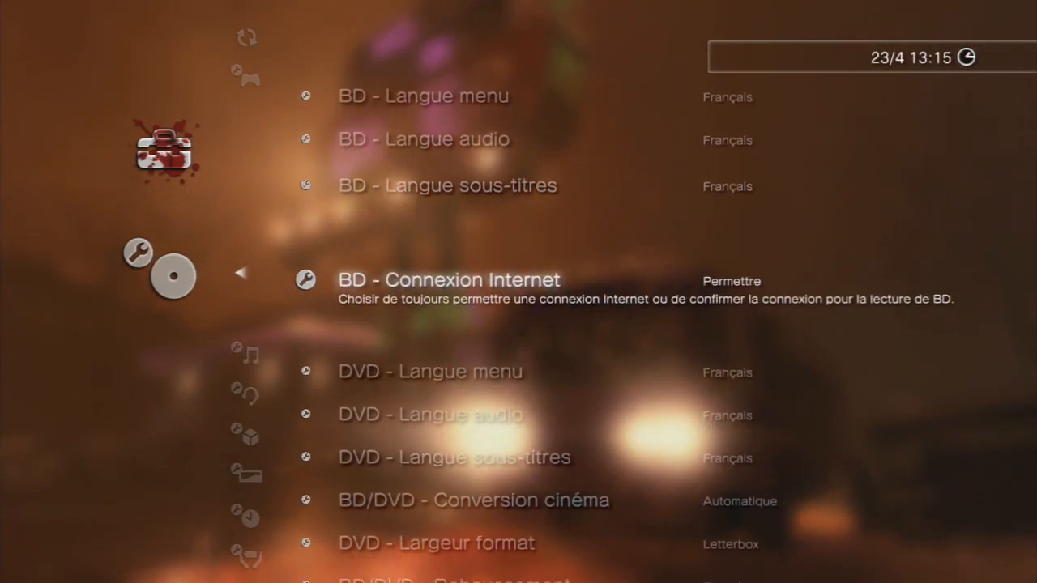
key(Escape)
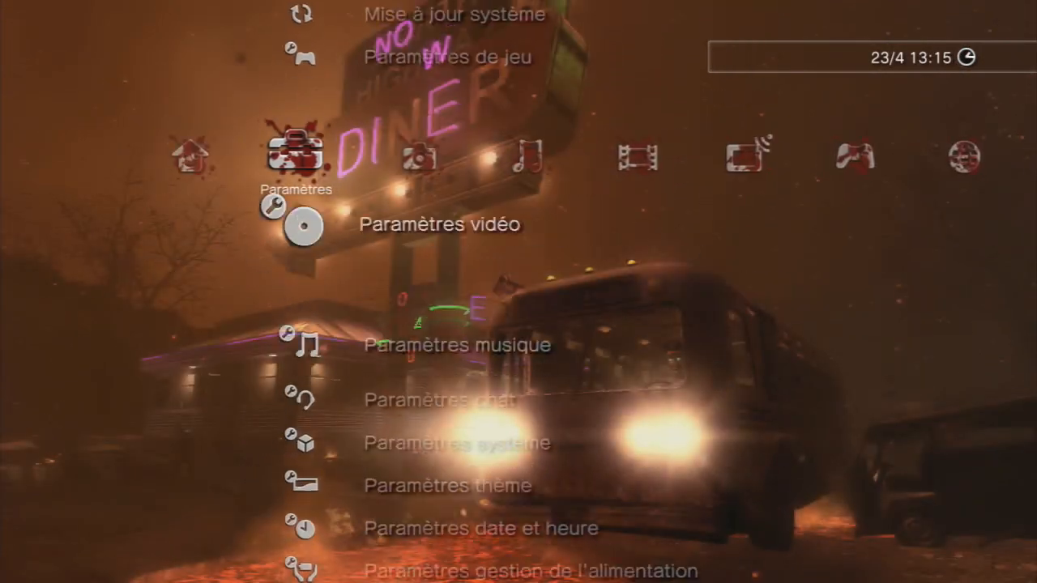
Open Paramètres affichage from the settings list.
key(Down)
key(Down)
key(Down)
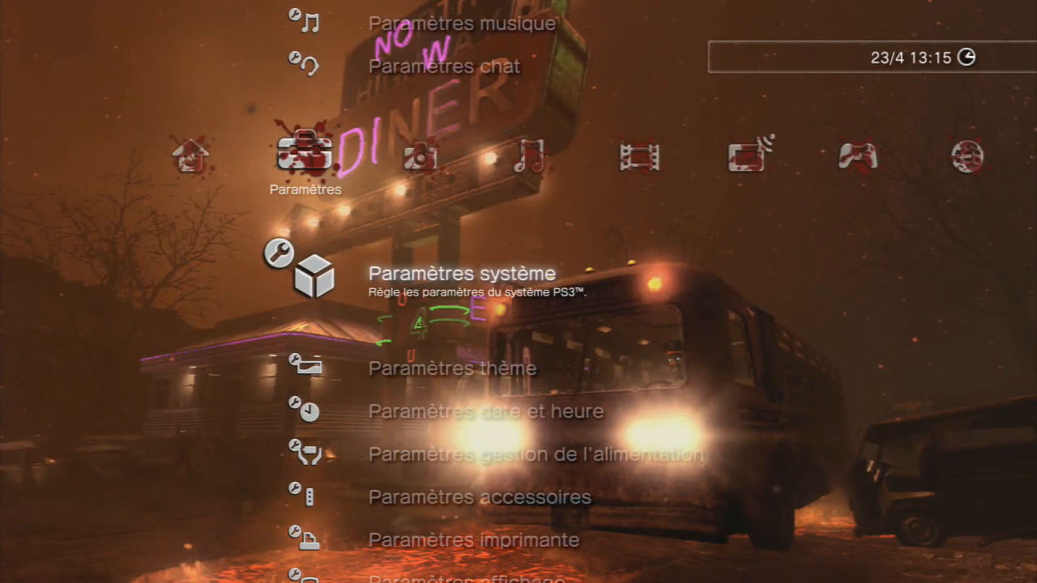
key(Down)
key(Down)
key(Down)
key(Down)
key(Down)
key(Down)
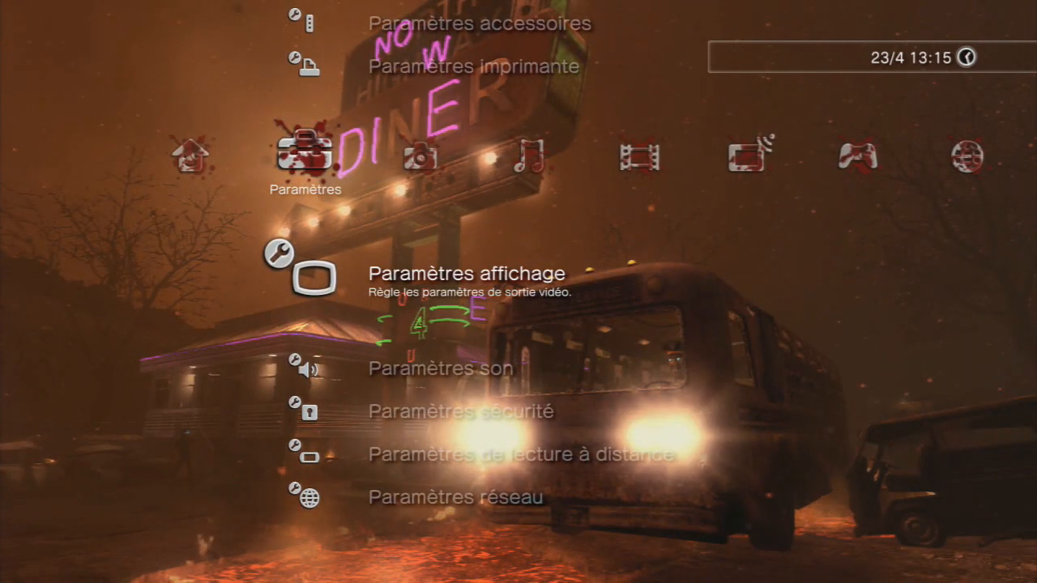
key(Return)
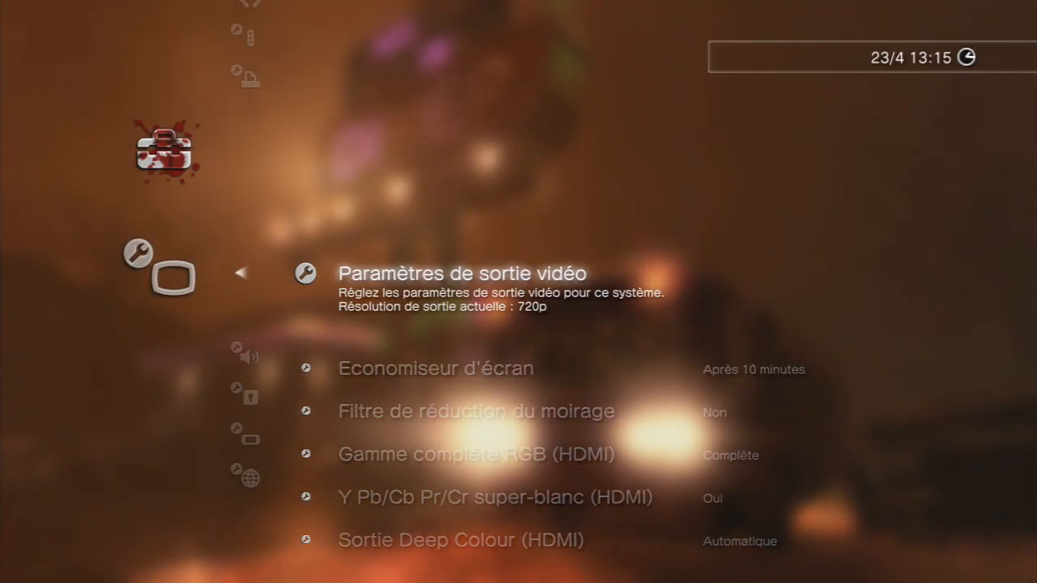
Walk through the video output setup for the Composant / D-Terminal connector at 720p, and leave the display settings without saving.
key(Return)
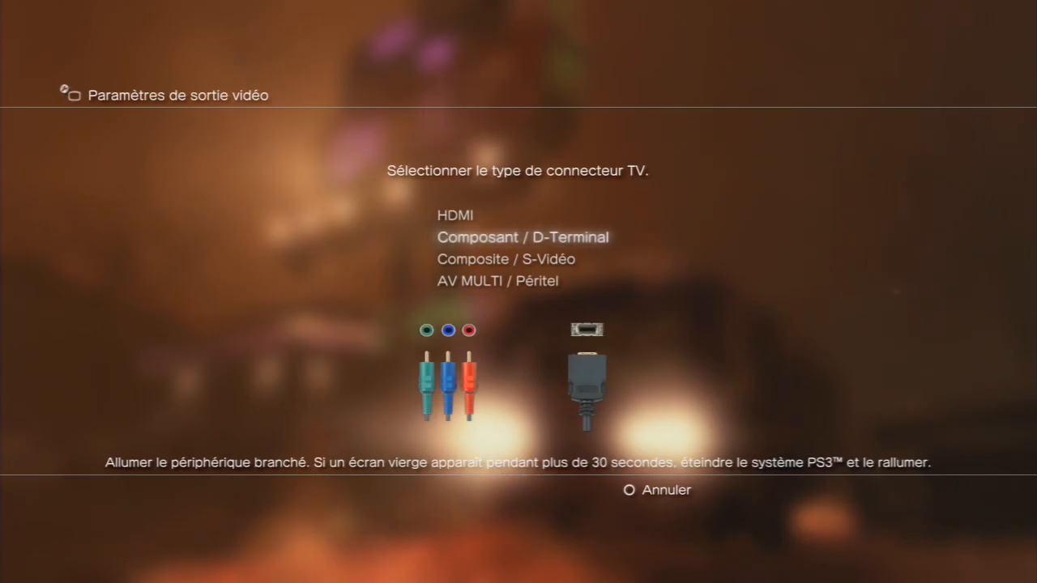
key(Up)
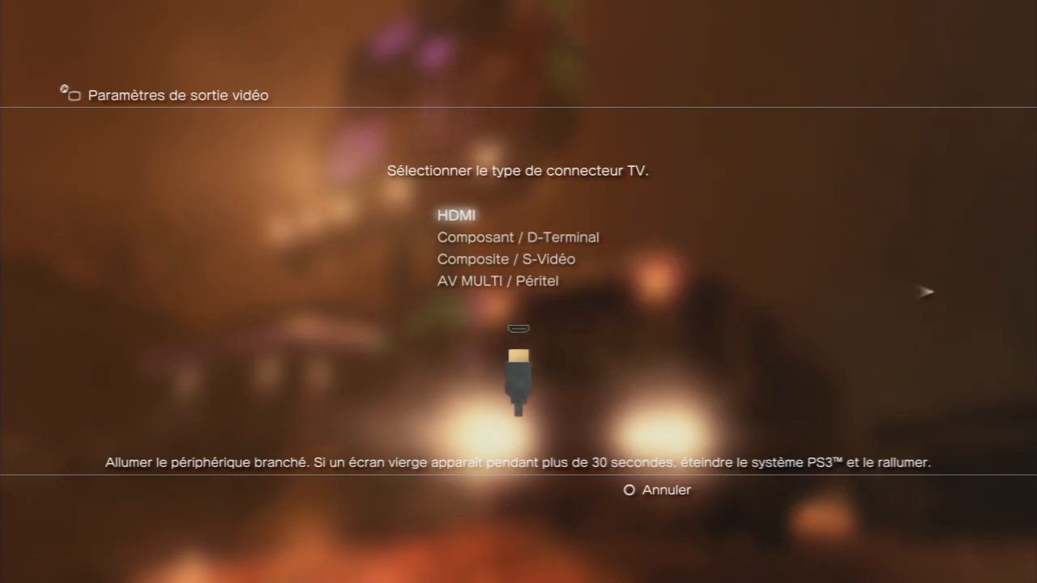
key(Down)
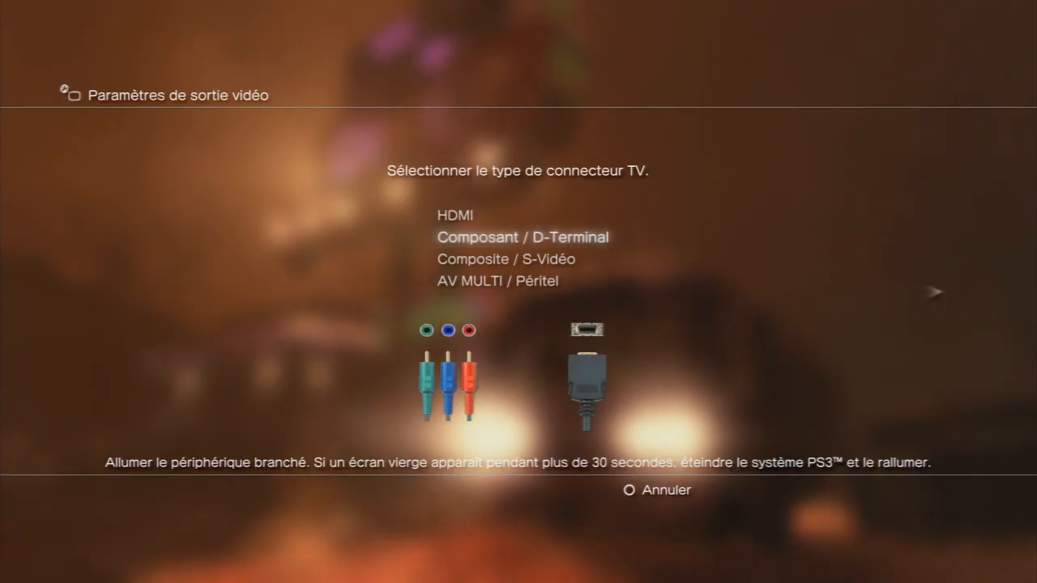
key(Return)
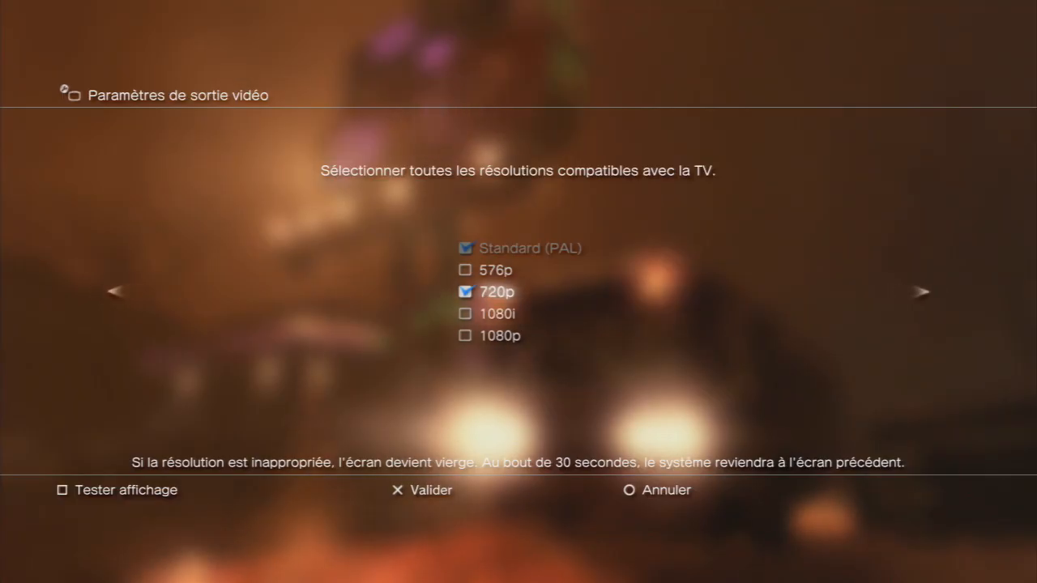
key(Right)
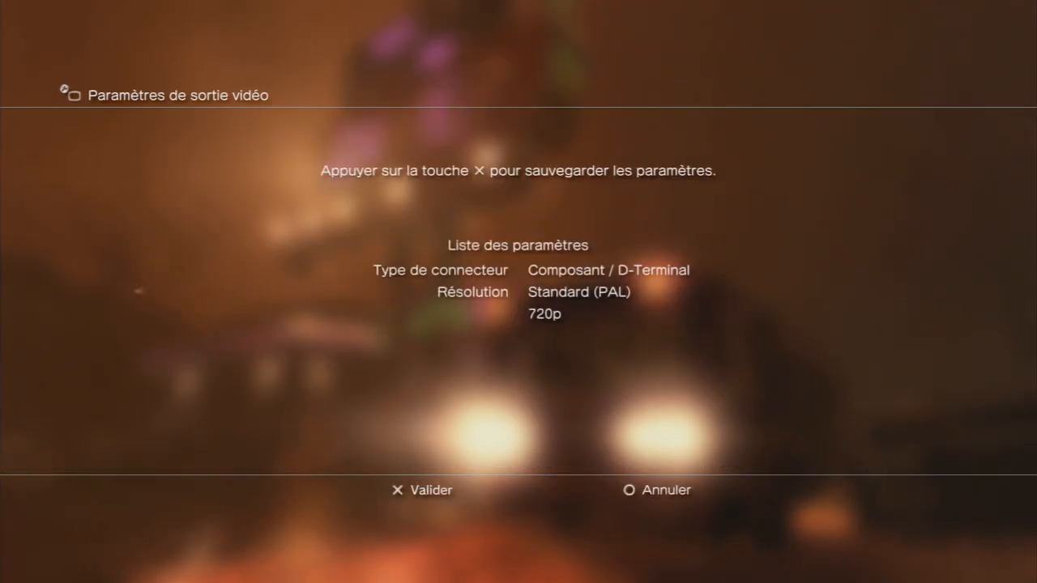
key(Left)
key(Left)
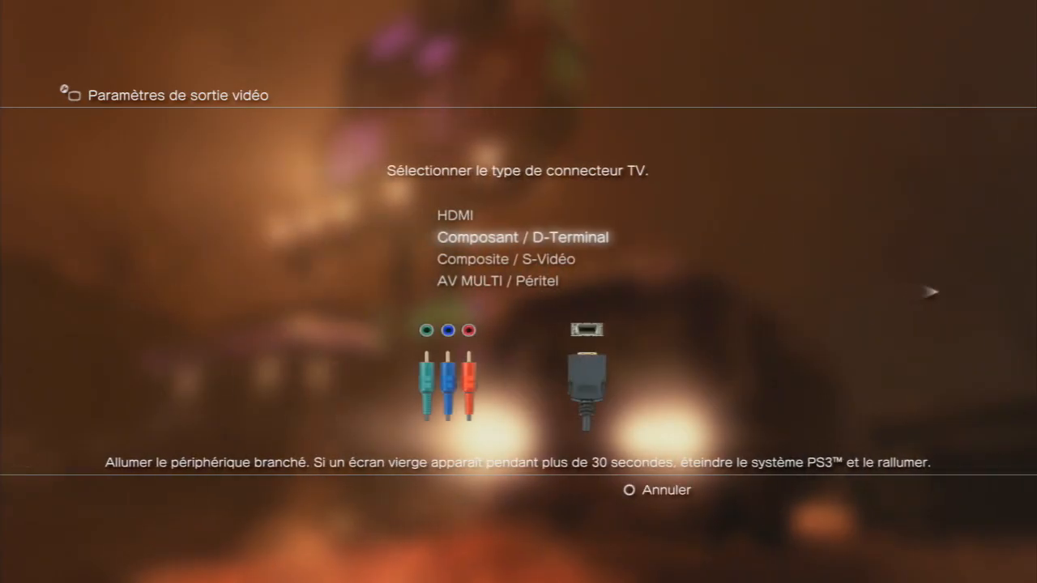
key(Escape)
key(Left)
key(Return)
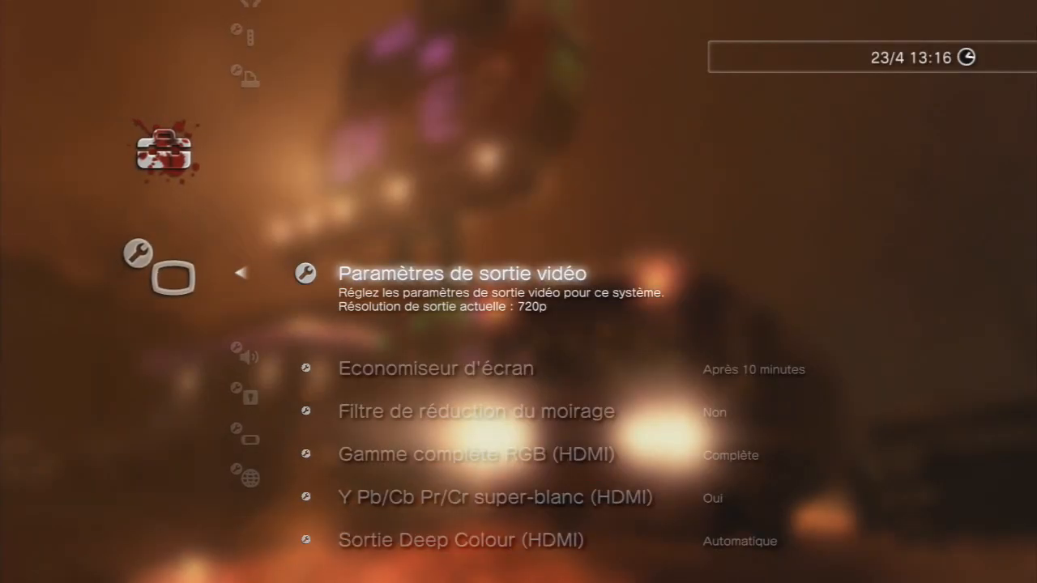
key(Down)
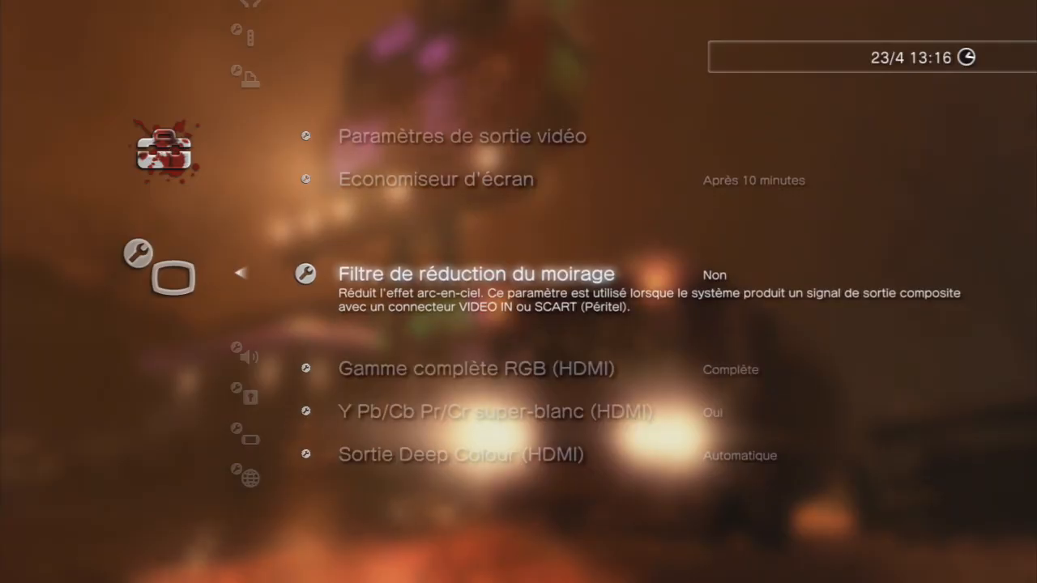
key(Up)
key(Left)
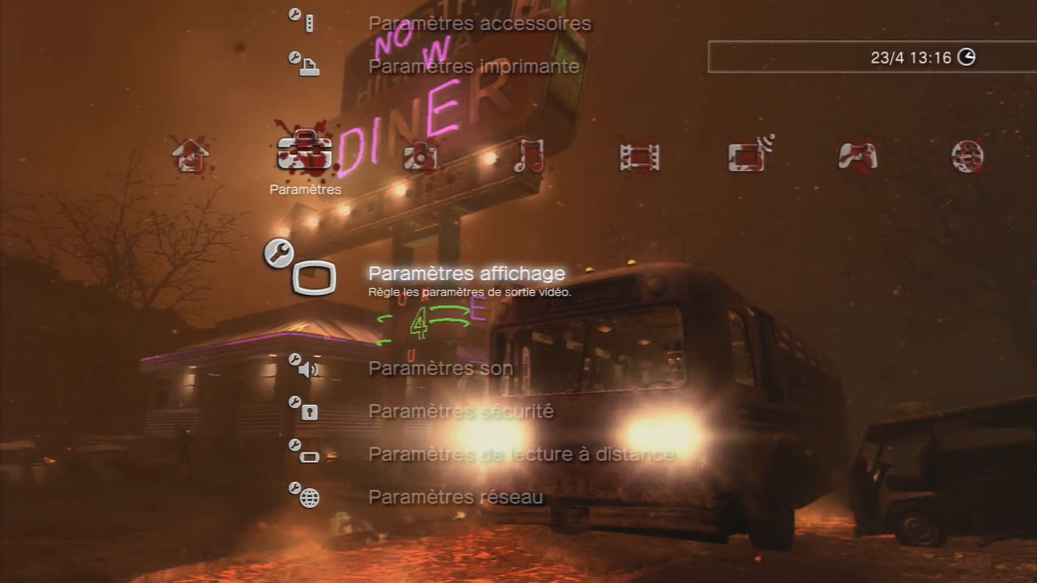
Open the audio output setup in Paramètres son and choose Numérique optique as the connector.
key(Down)
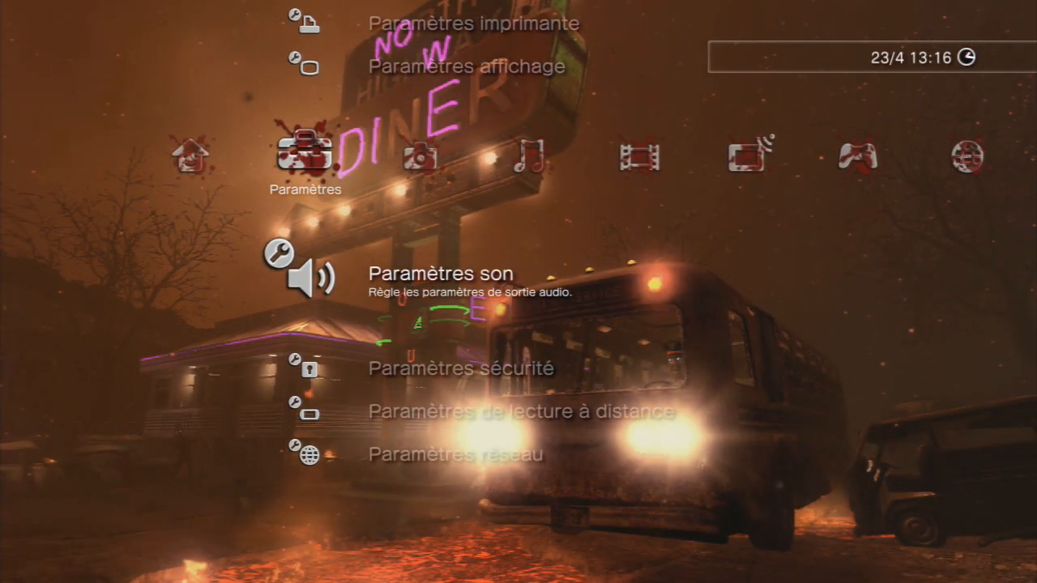
key(Return)
key(Return)
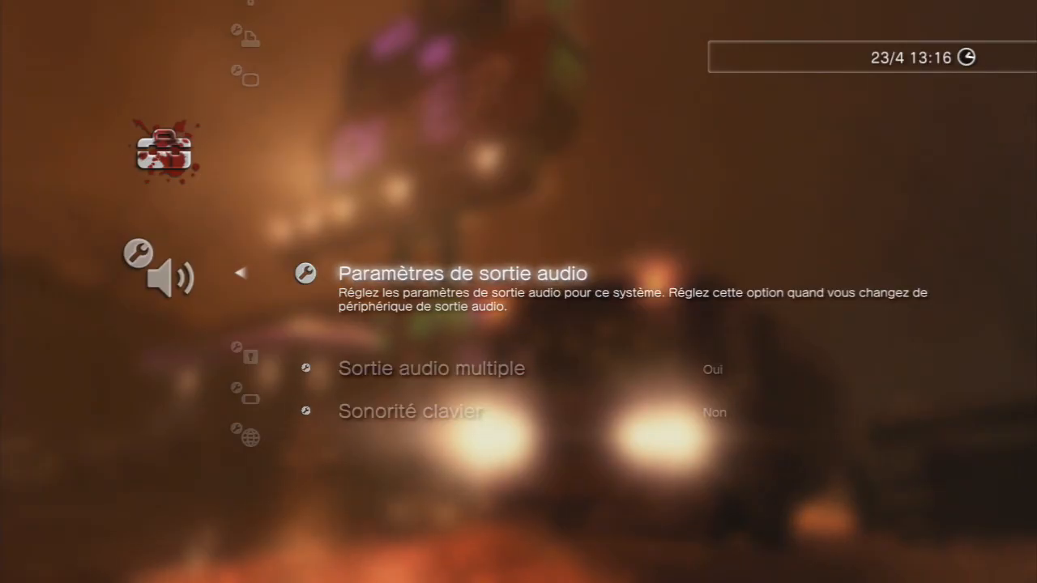
key(Return)
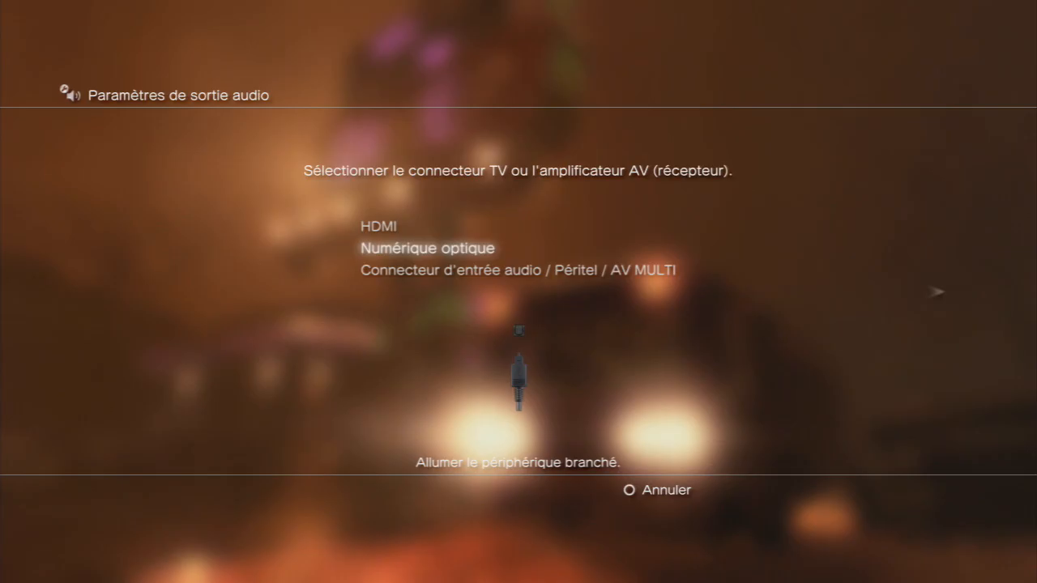
key(Return)
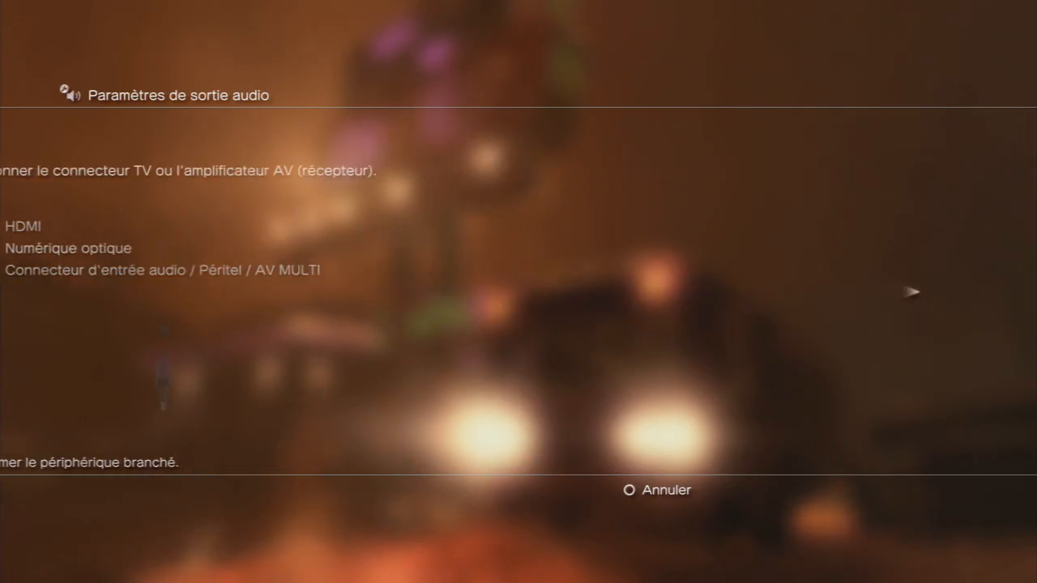
Go through the compatible output formats and save the optical audio output with Dolby Digital 5.1 can. and DTS 5.1 can. ticked.
key(Down)
key(Down)
key(Down)
key(Down)
key(Down)
key(Down)
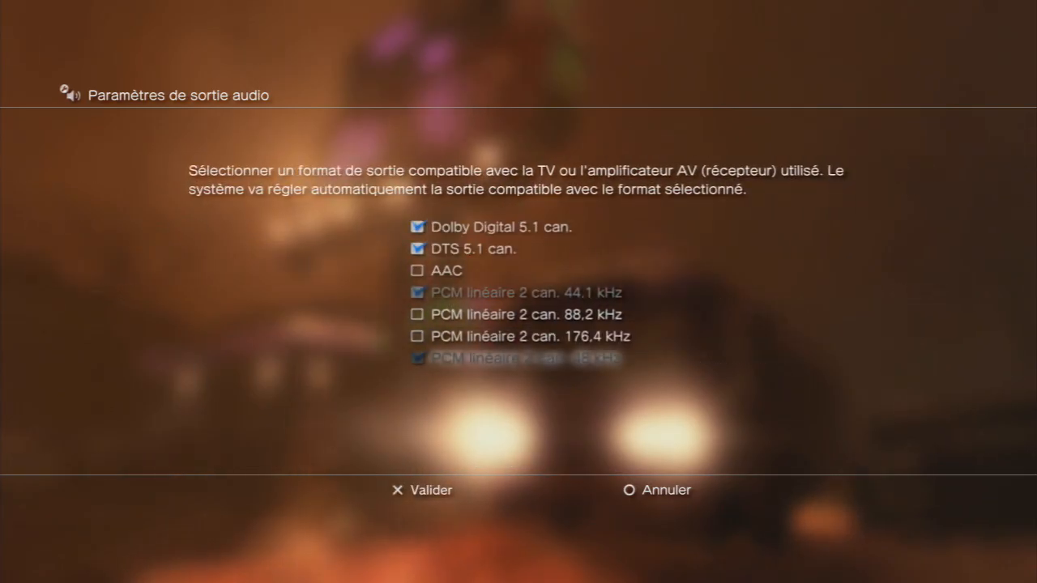
key(Right)
key(Return)
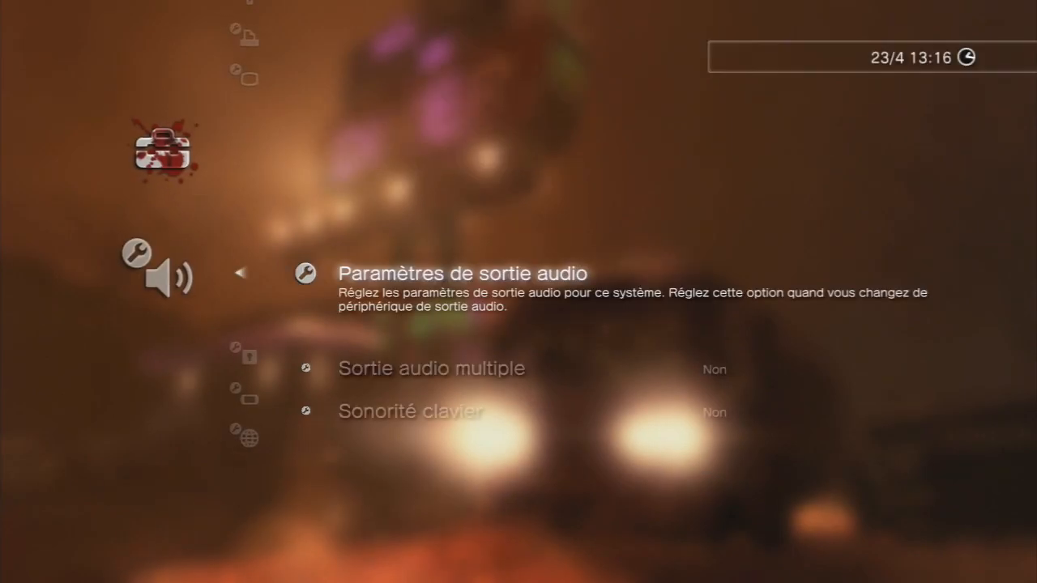
Reopen the audio output setup and examine the available connector types, including Connecteur d'entrée audio / Péritel / AV MULTI.
key(Return)
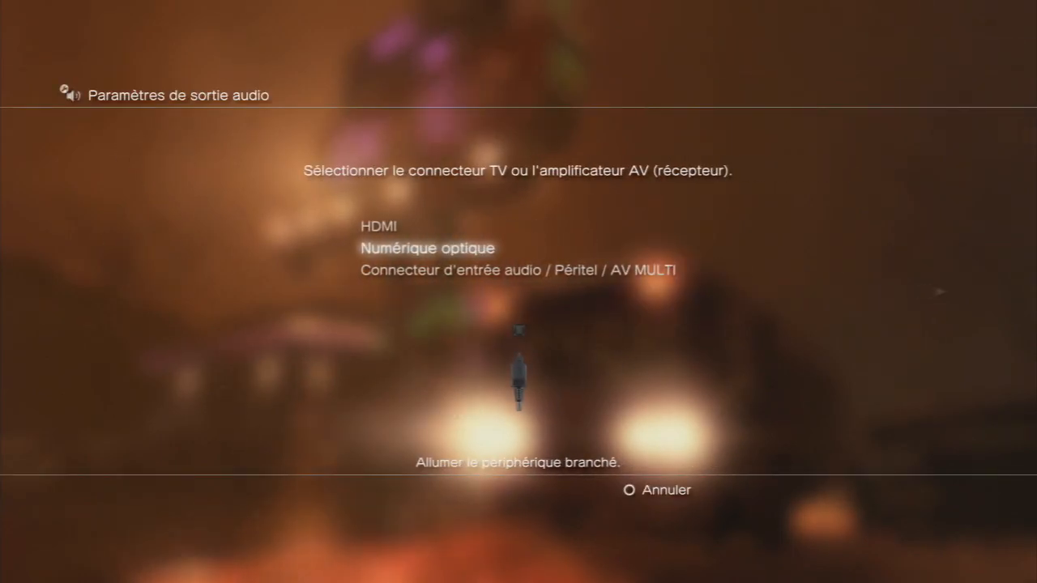
key(Down)
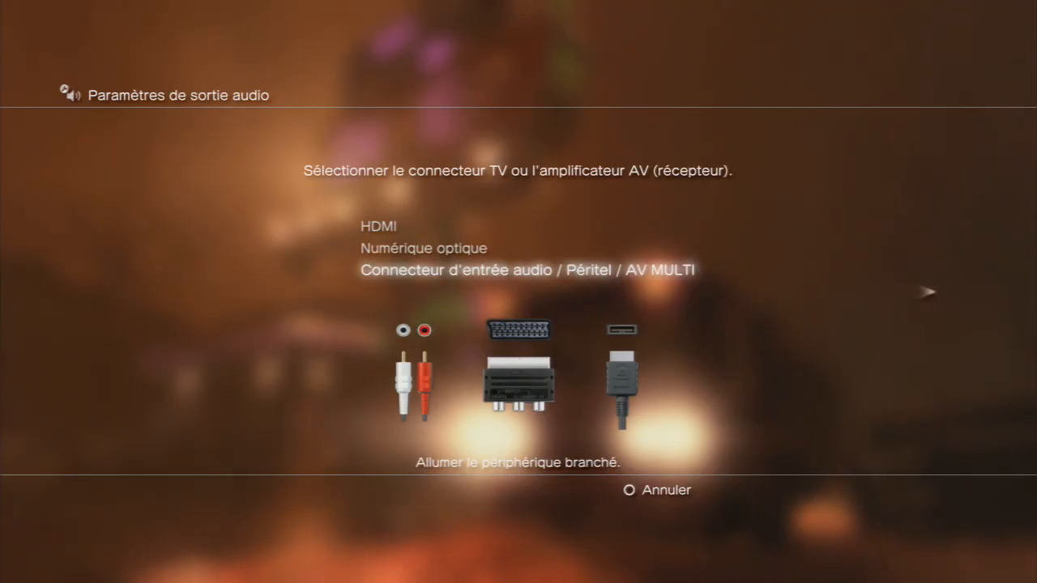
key(Up)
key(Up)
key(Down)
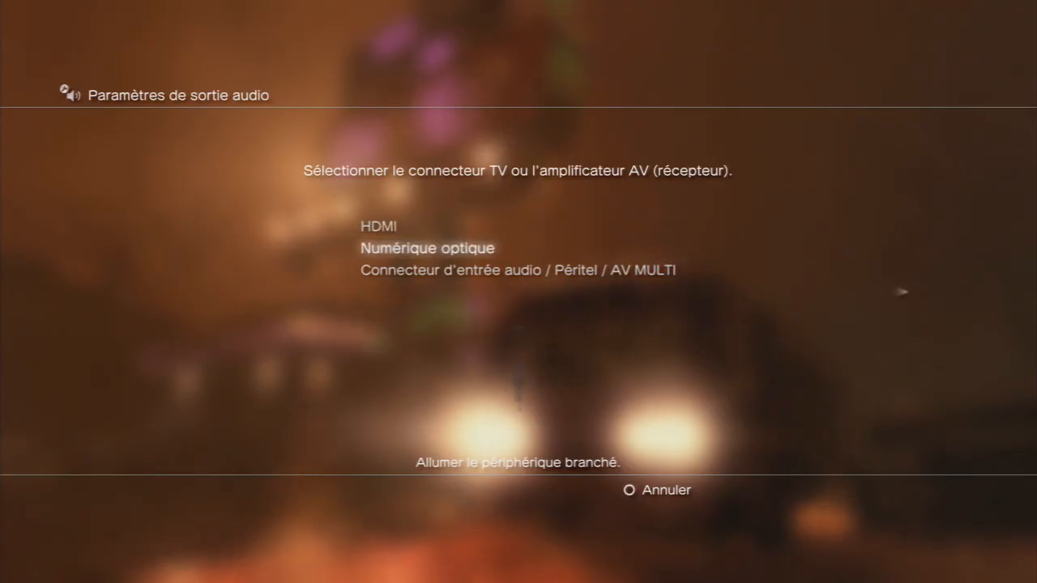
key(Down)
key(Return)
key(Escape)
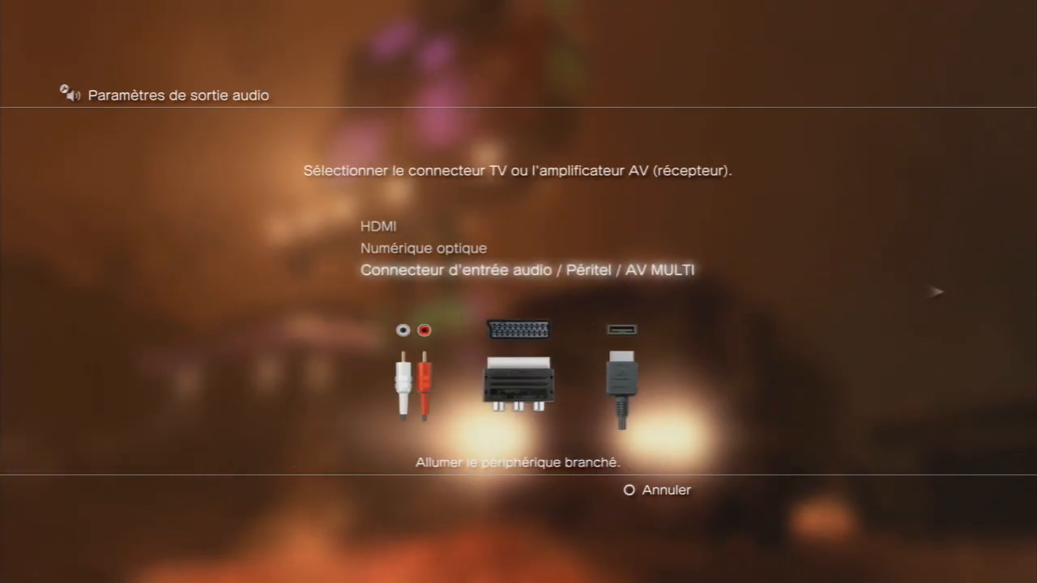
Select Numérique optique as the audio connector again, accept the ticked output formats, and save the settings.
key(Up)
key(Return)
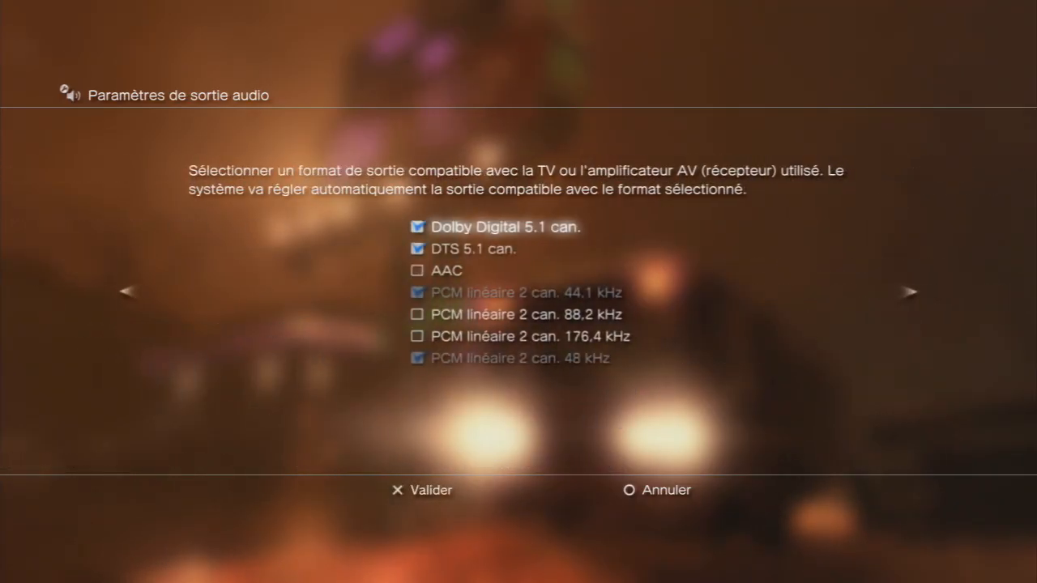
key(Return)
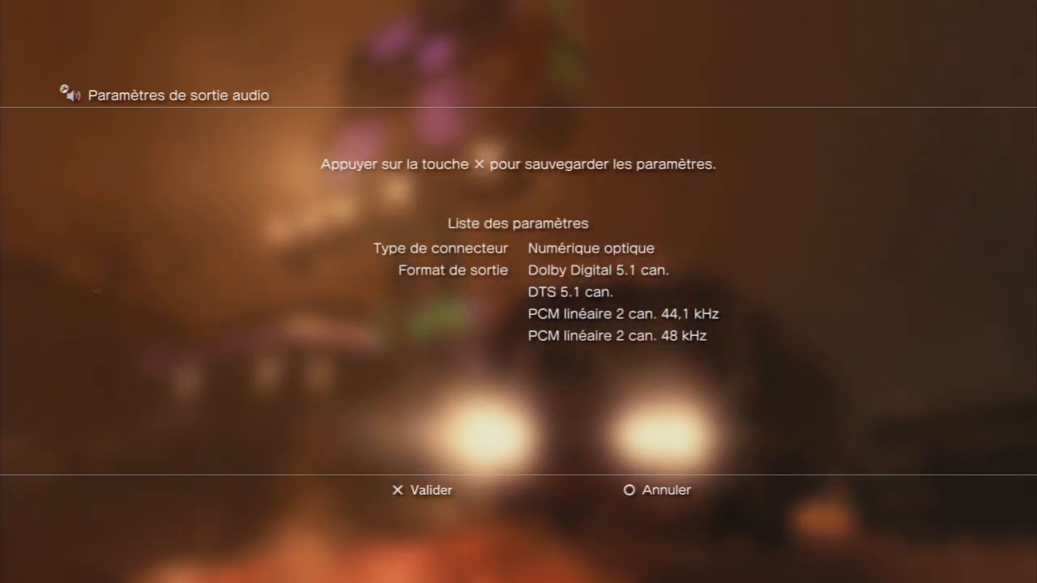
key(Return)
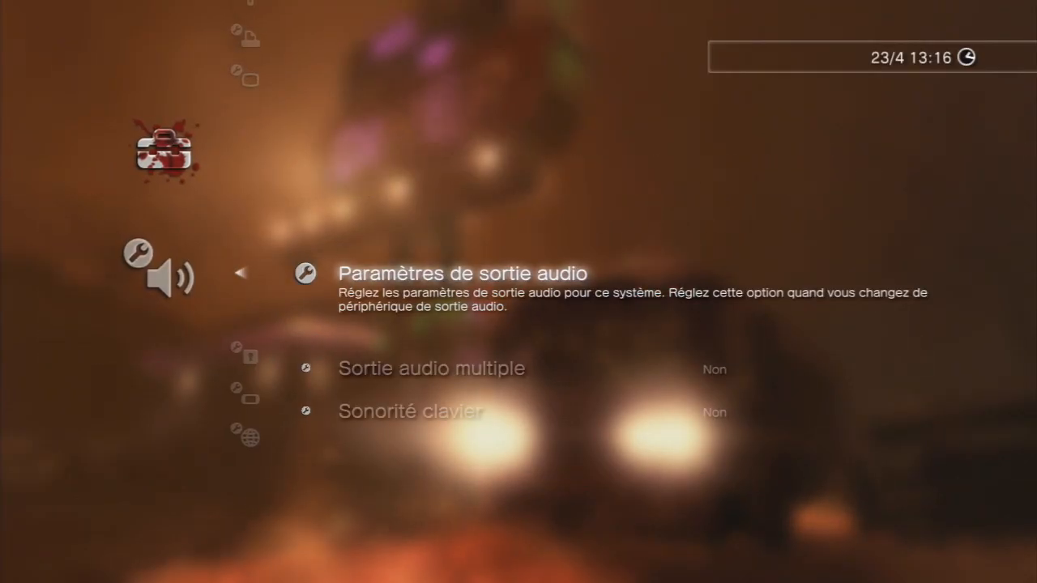
Set Sortie audio multiple to Oui and return to the settings list.
key(Down)
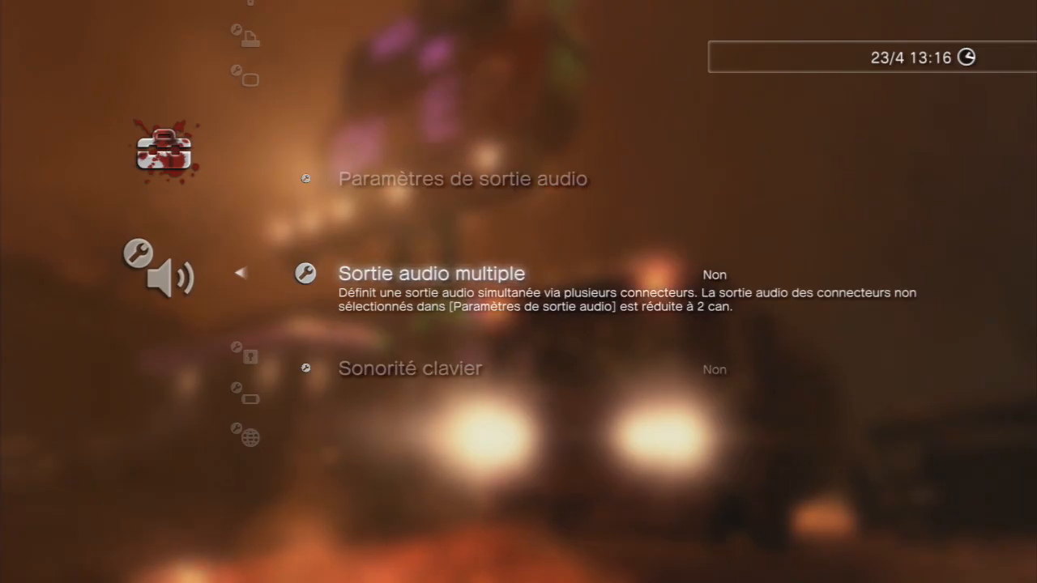
key(Return)
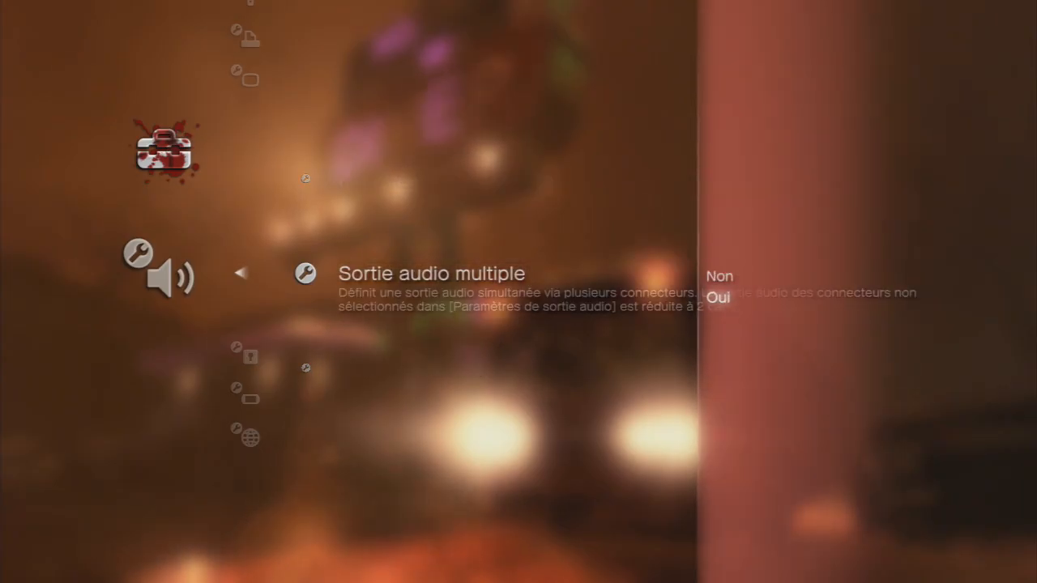
key(Return)
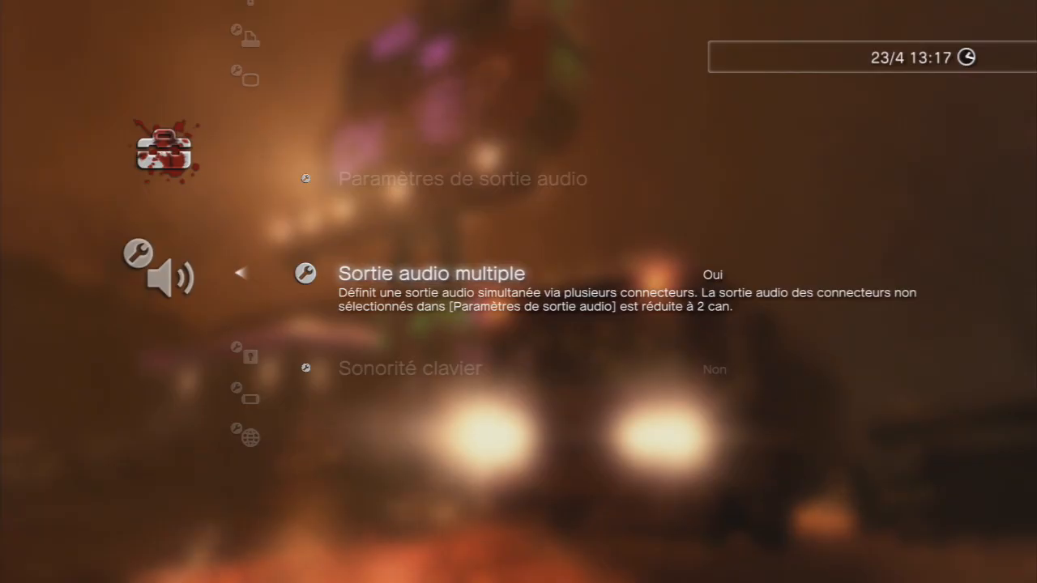
key(Escape)
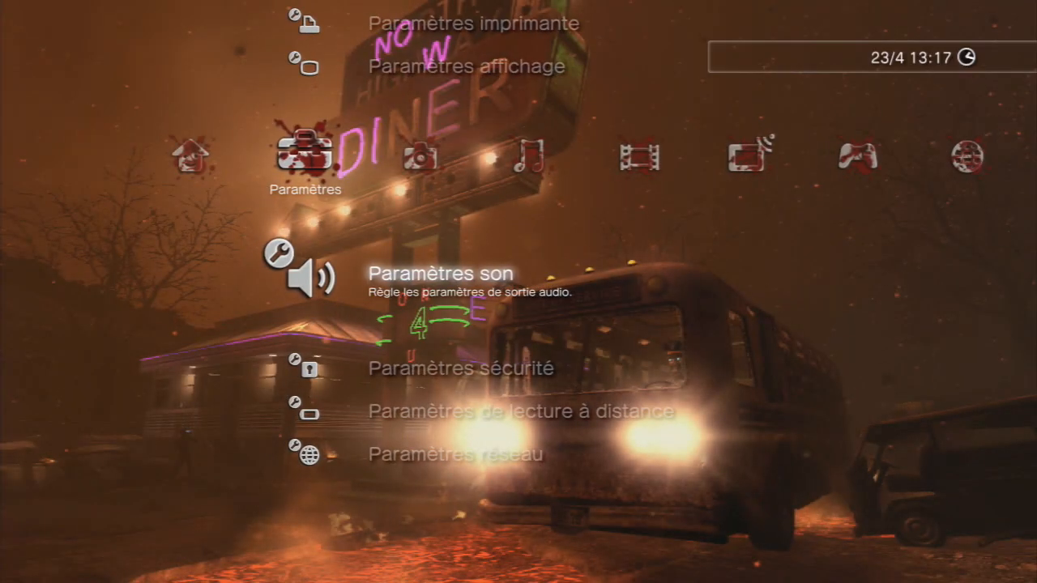
Leave the console's sound settings and move across the main menu to the PlayStation Network category.
key(Up)
key(Up)
key(Right)
key(Right)
key(Right)
key(Right)
key(Right)
key(Right)
key(Right)
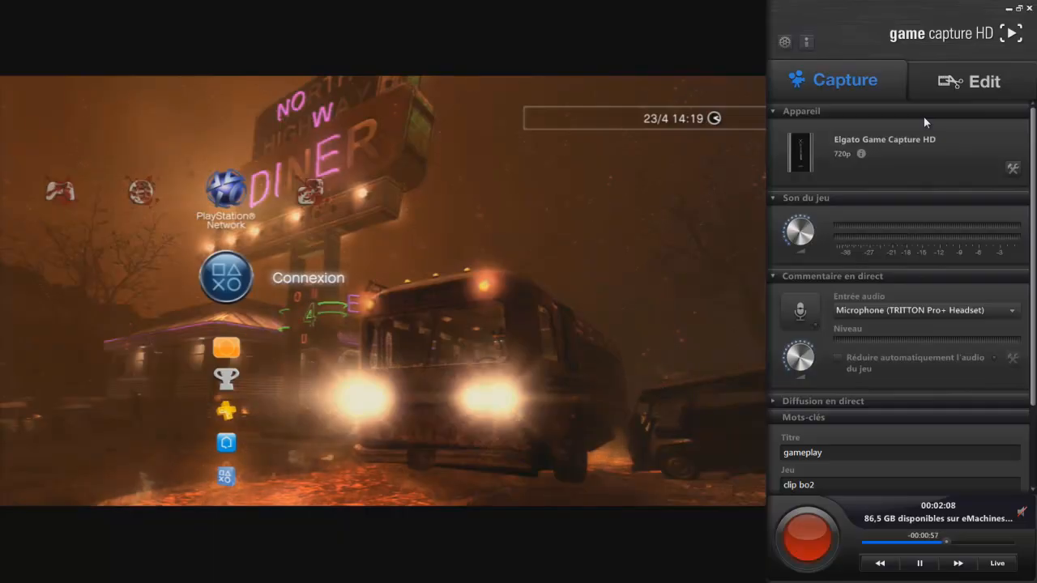
Open the Elgato Game Capture HD device settings and go through the capture options, picking PlayStation 3 as input device and HD 720 as profile.
click(1013, 168)
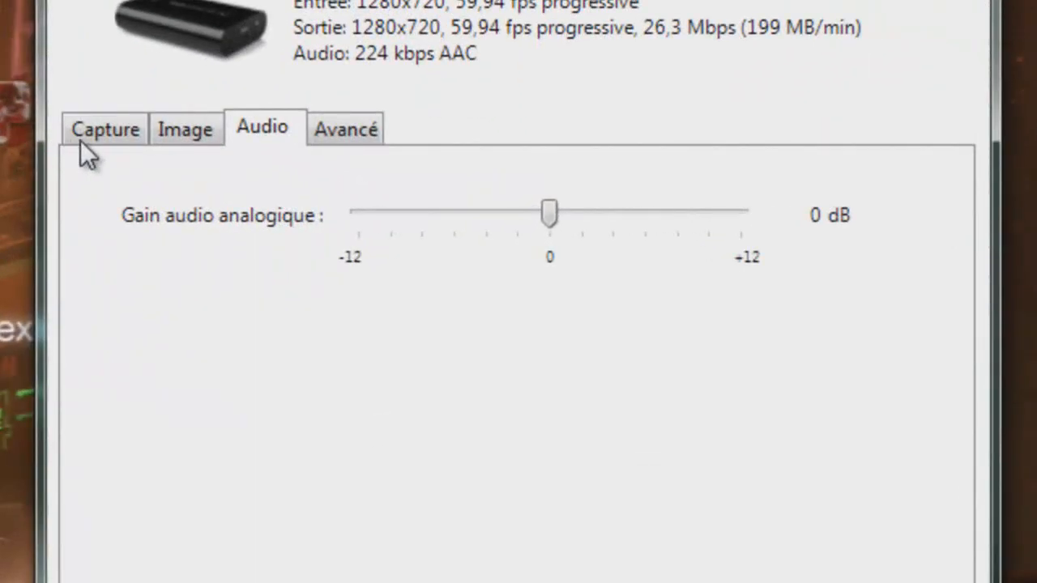
click(334, 201)
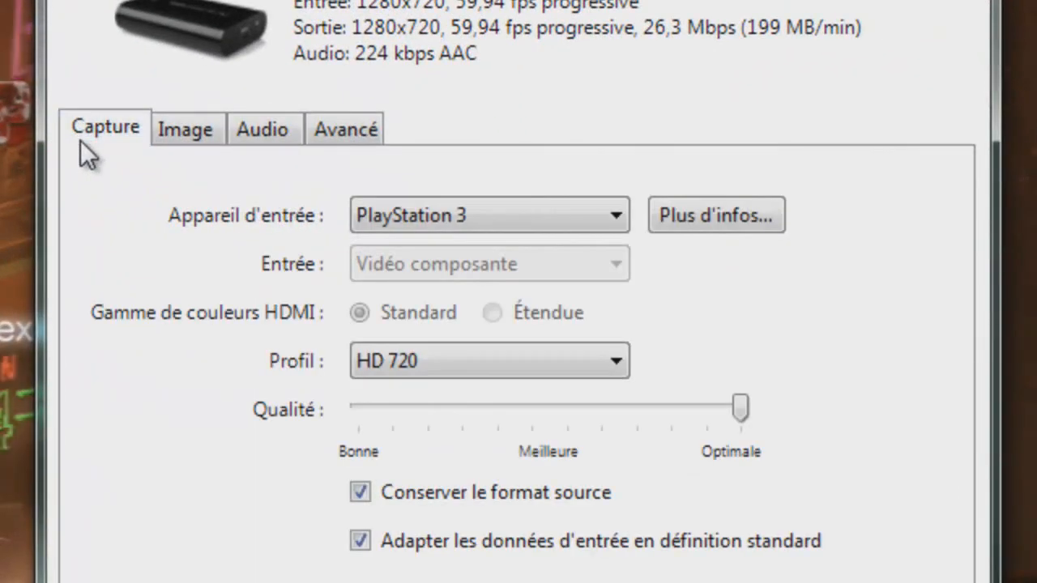
click(564, 226)
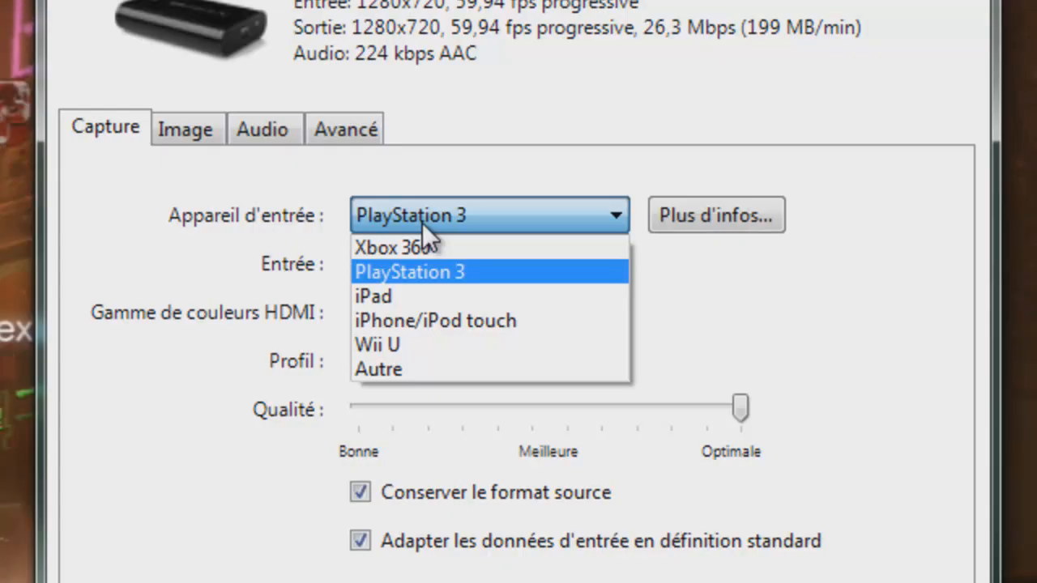
click(438, 272)
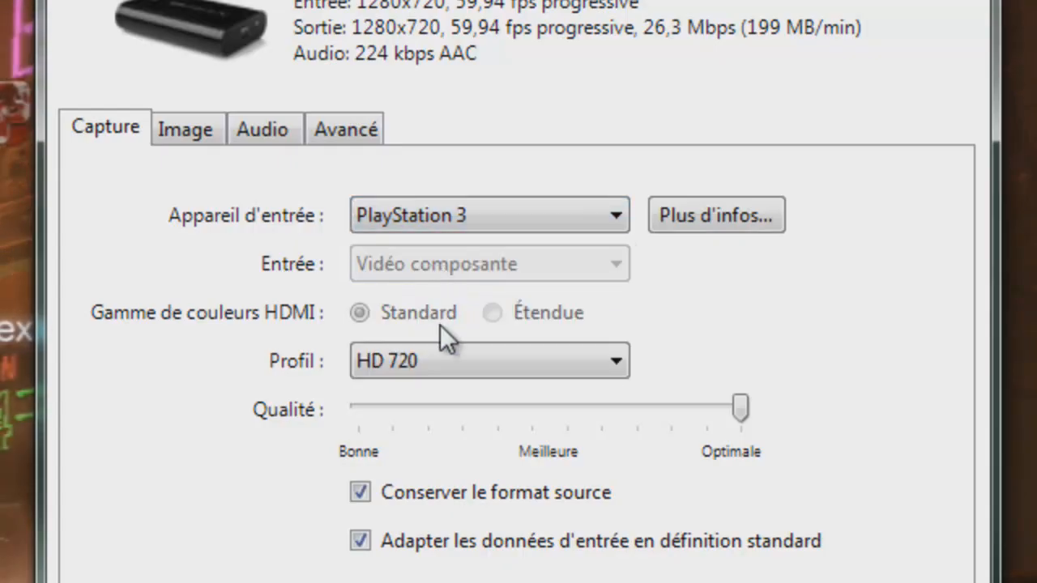
click(444, 365)
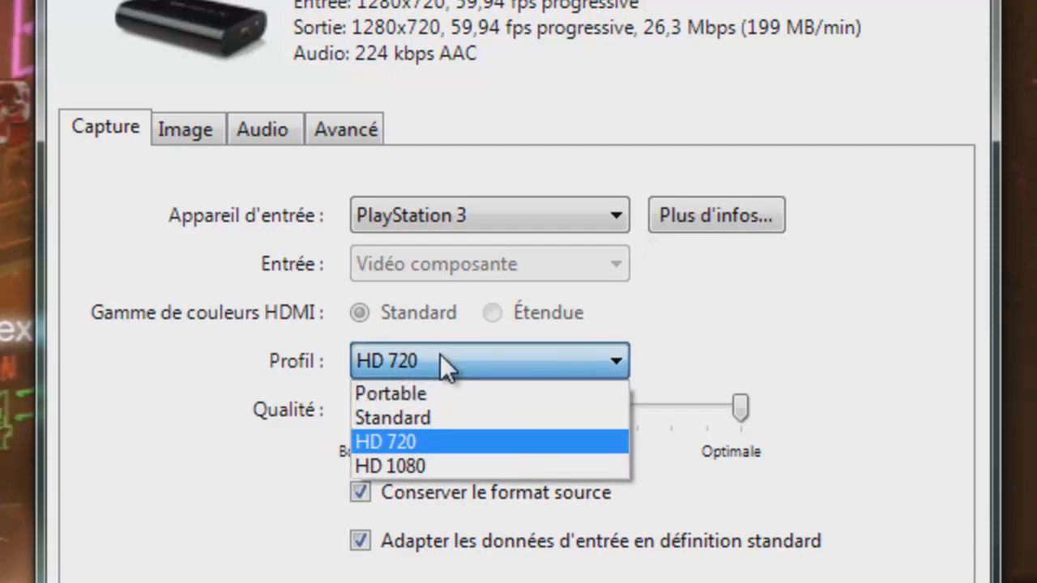
click(450, 446)
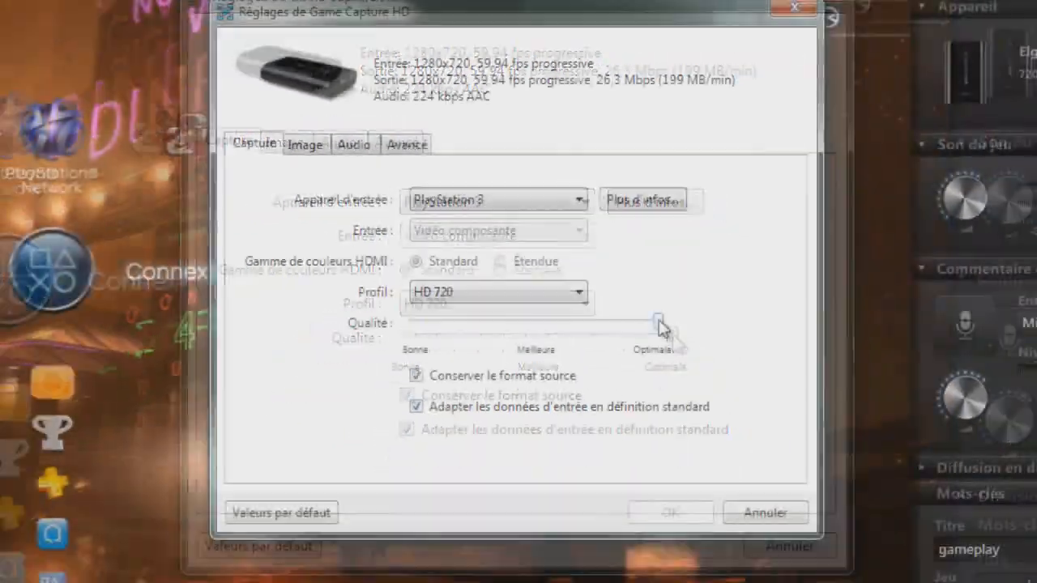
drag(659, 322, 965, 222)
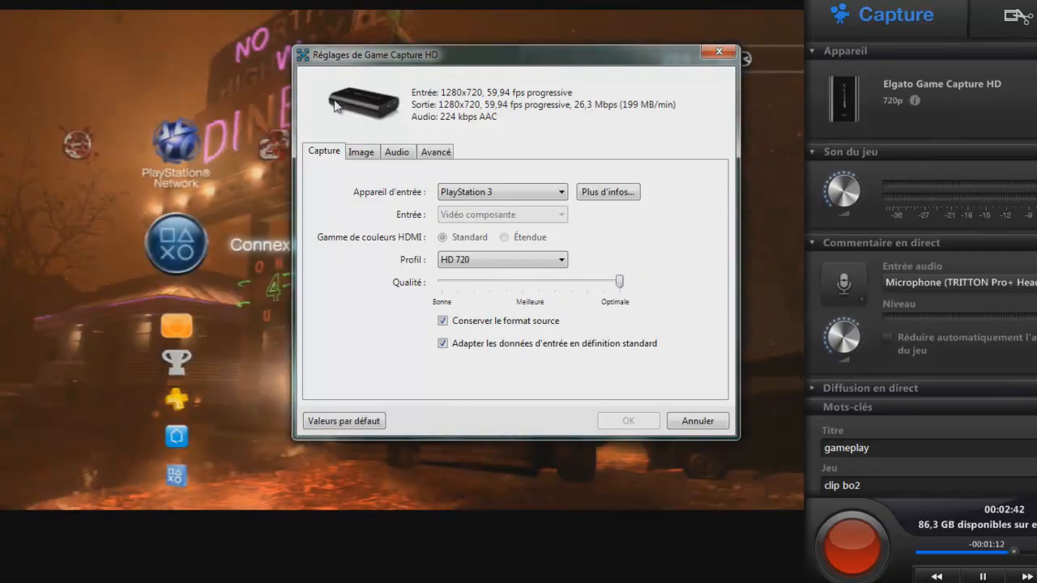
Examine the image, audio and advanced compatibility settings of the capture device, and close the dialog without saving.
click(355, 153)
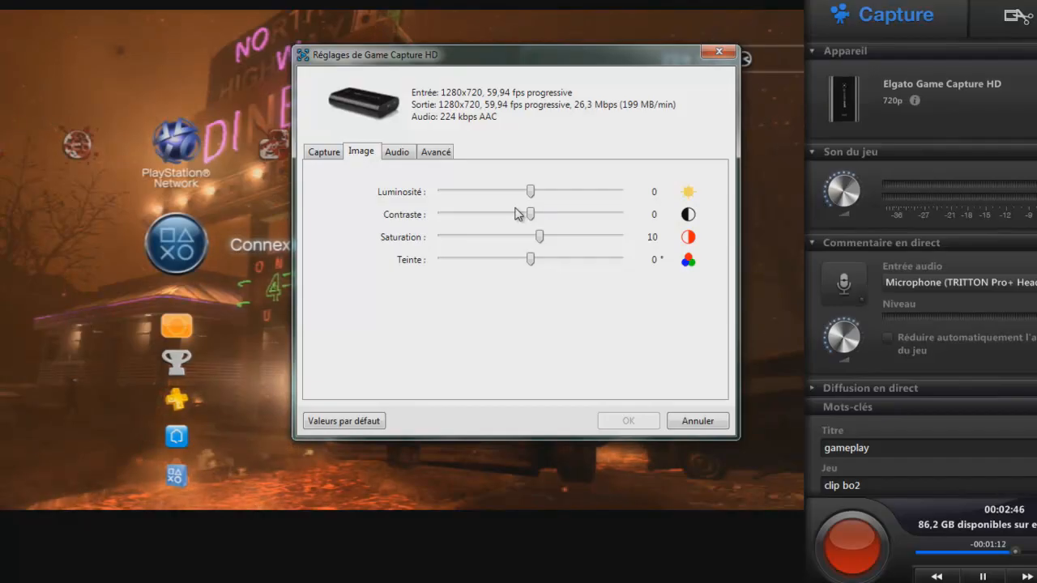
click(403, 154)
click(423, 156)
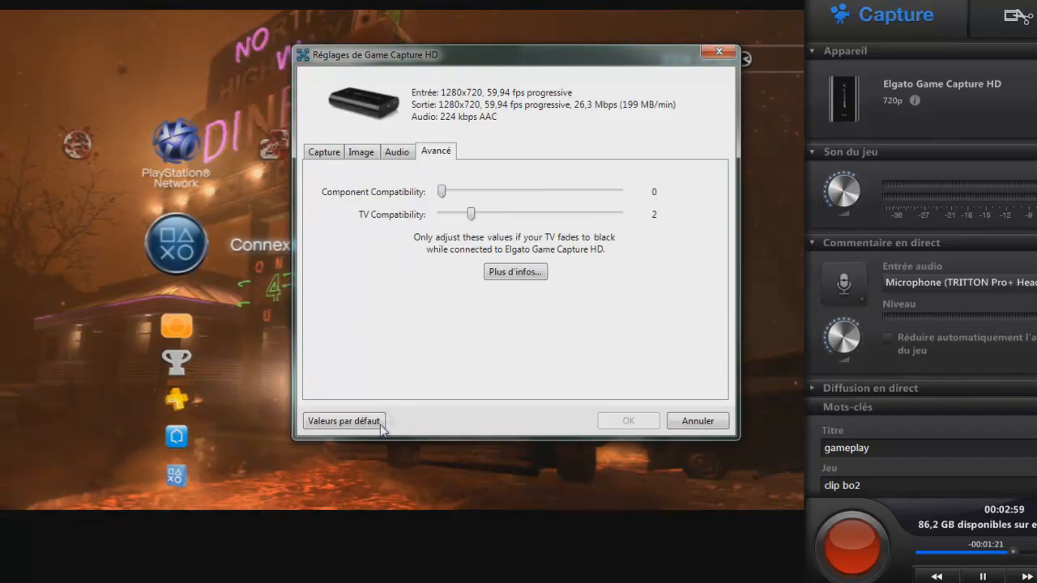
click(701, 423)
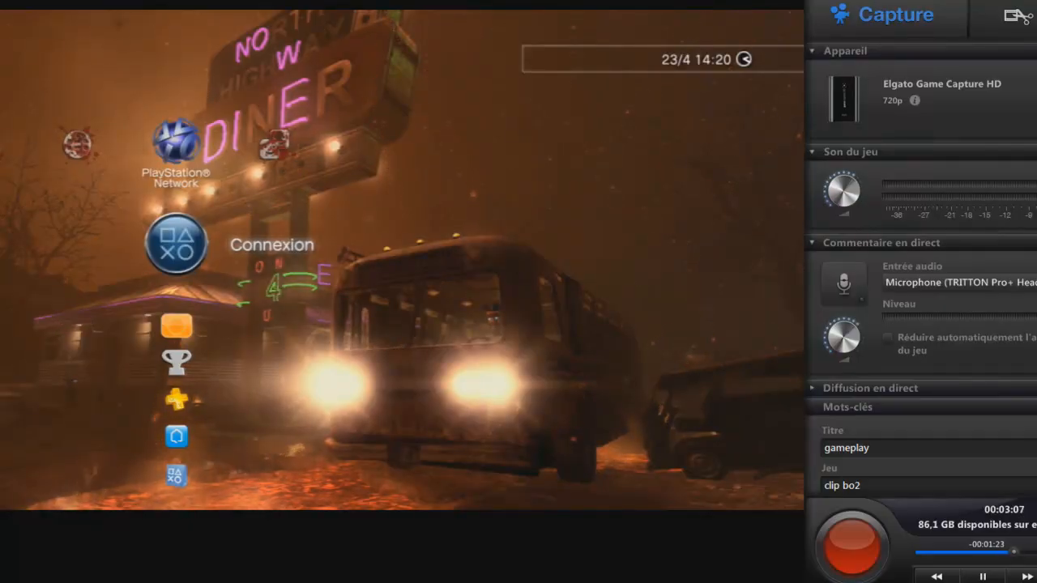
Open the program preferences, examine the recording location, conversion formats and sharing options, and cancel the dialog.
key(ctrl+comma)
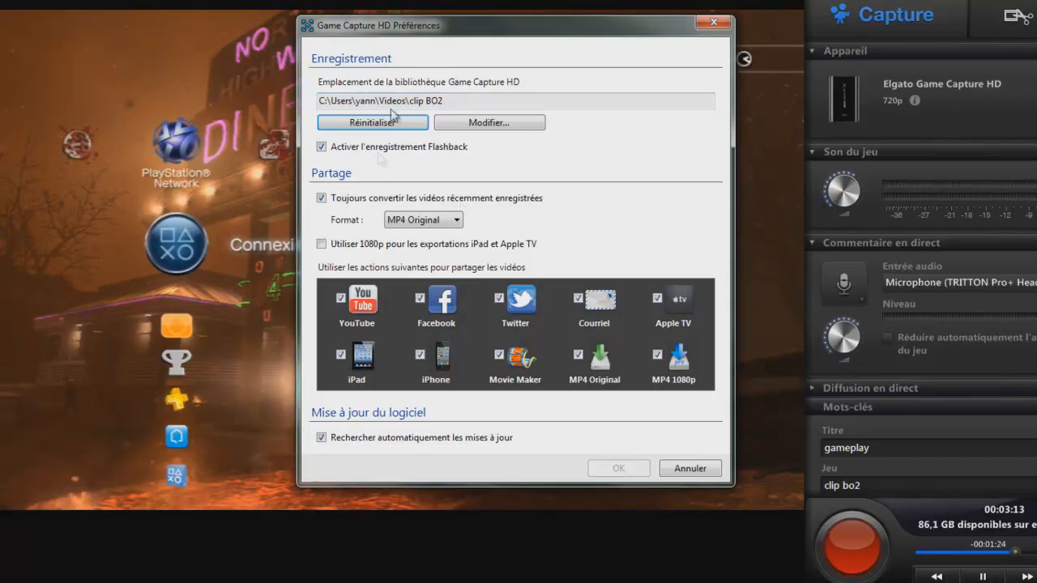
click(414, 218)
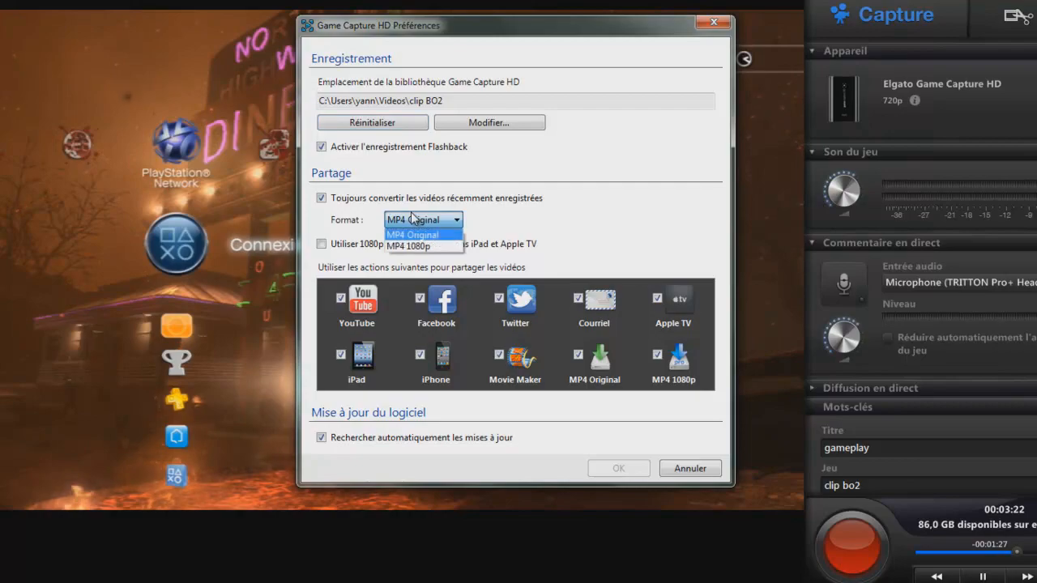
click(413, 218)
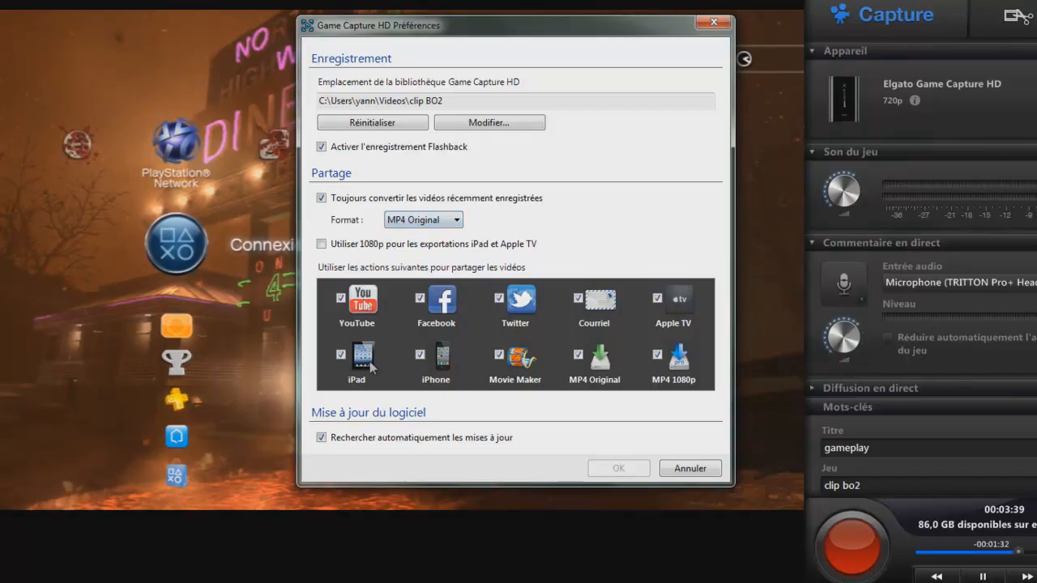
click(690, 468)
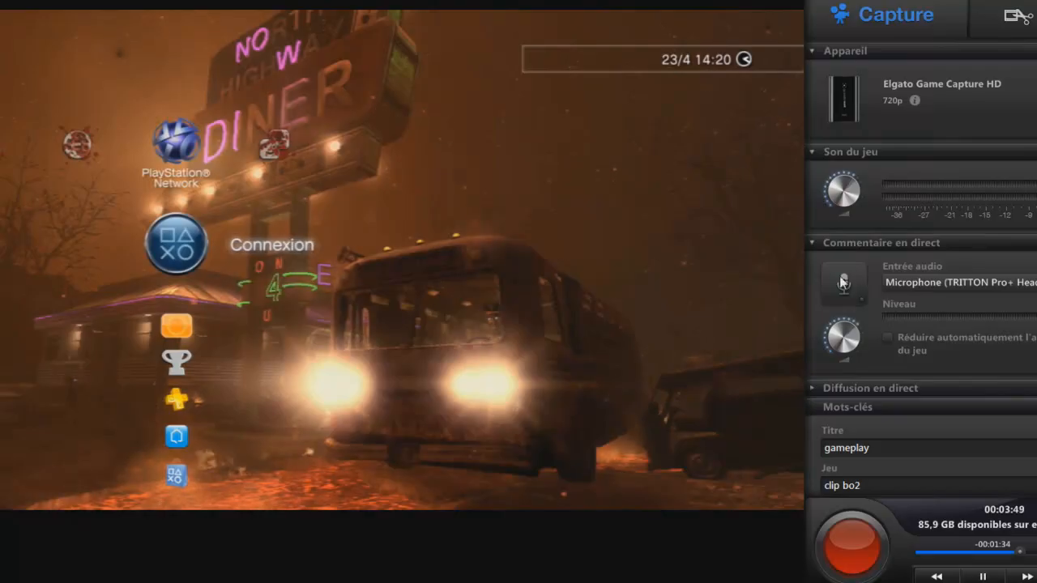
Choose Microphone (TRITTON Pro+ Headset) as the audio input for the live commentary.
drag(843, 184, 832, 179)
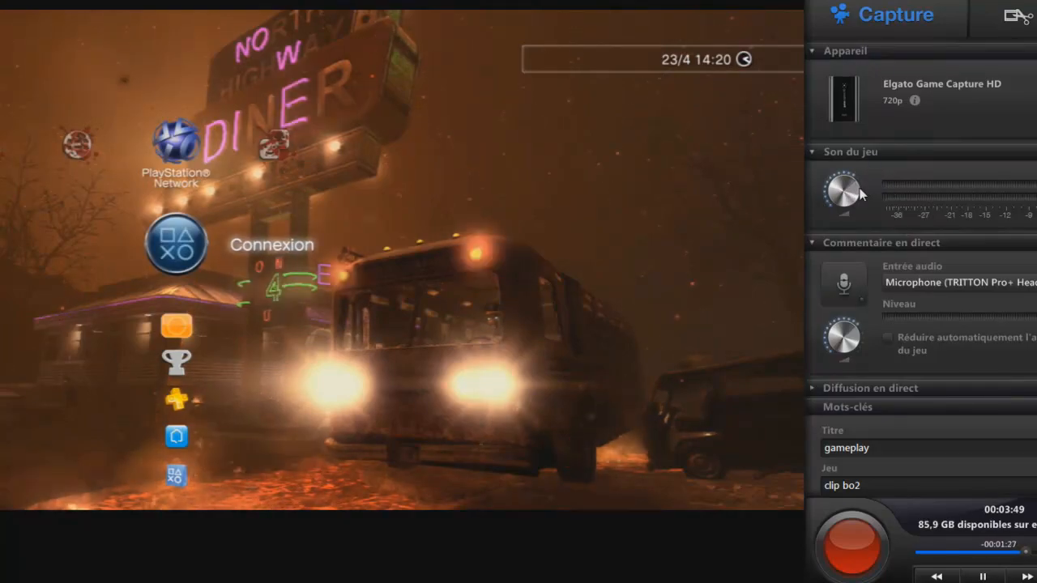
click(924, 284)
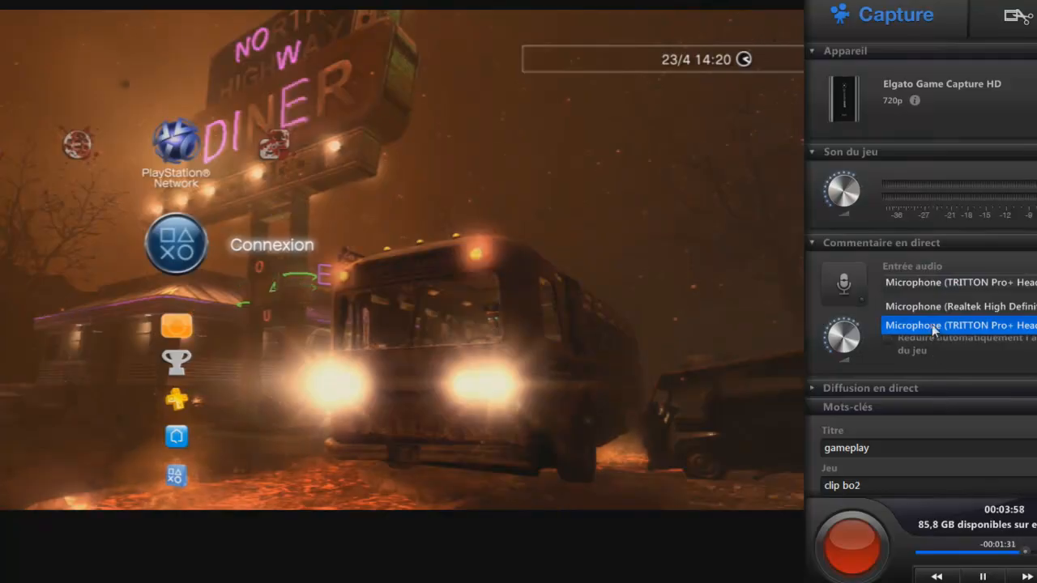
click(907, 285)
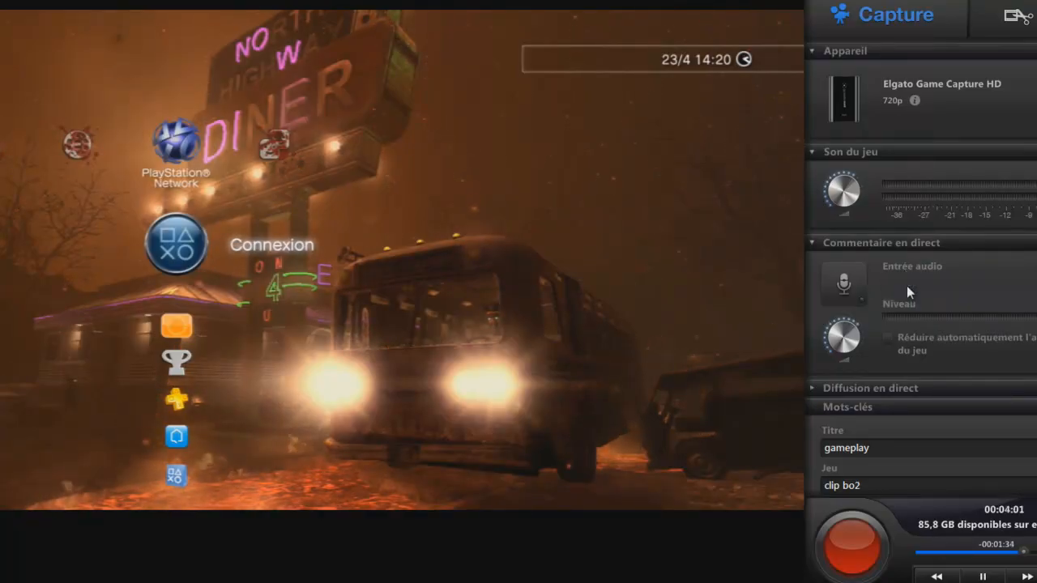
click(907, 287)
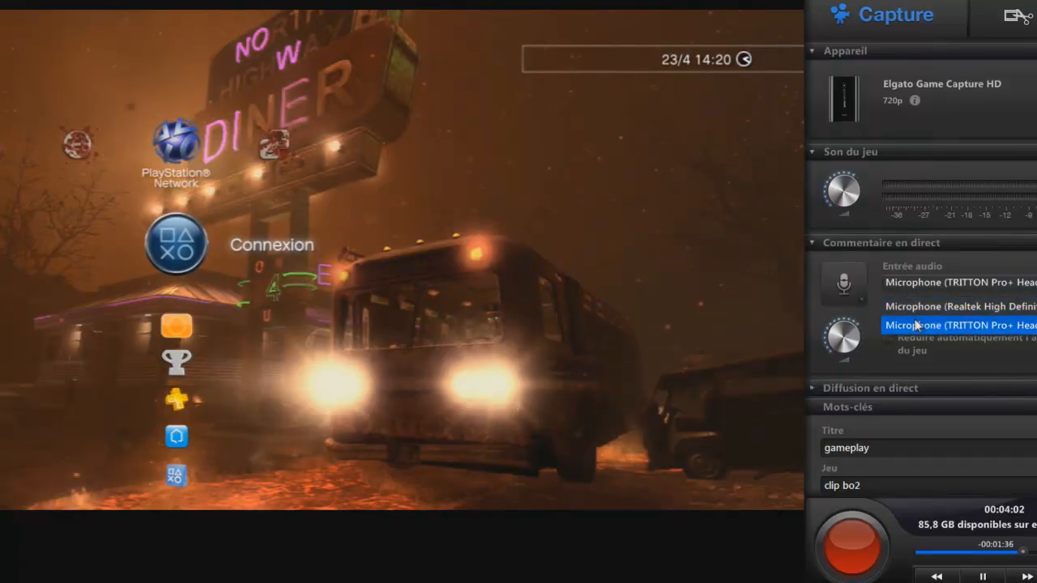
click(916, 325)
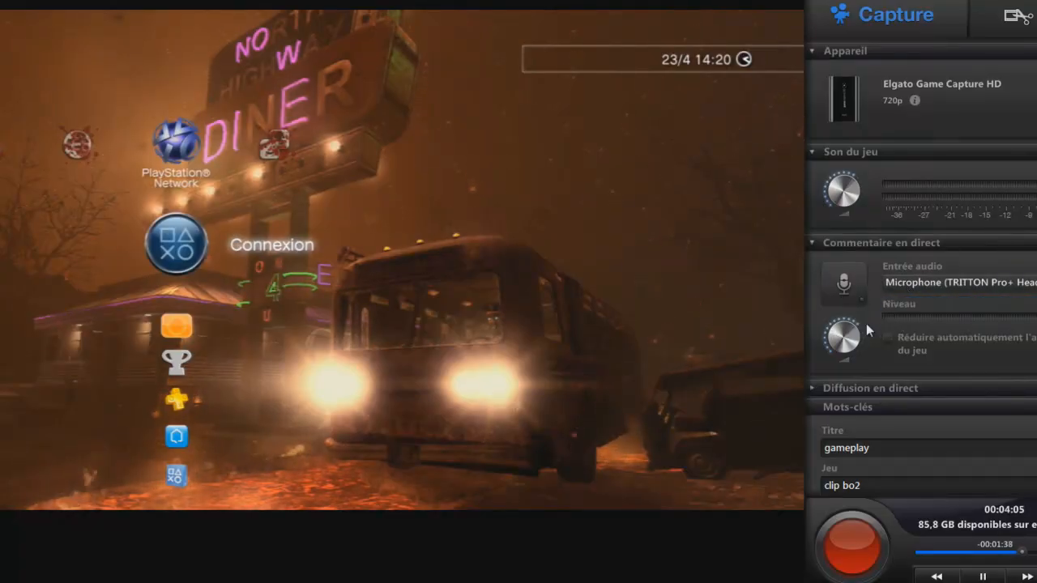
mouse_move(857, 329)
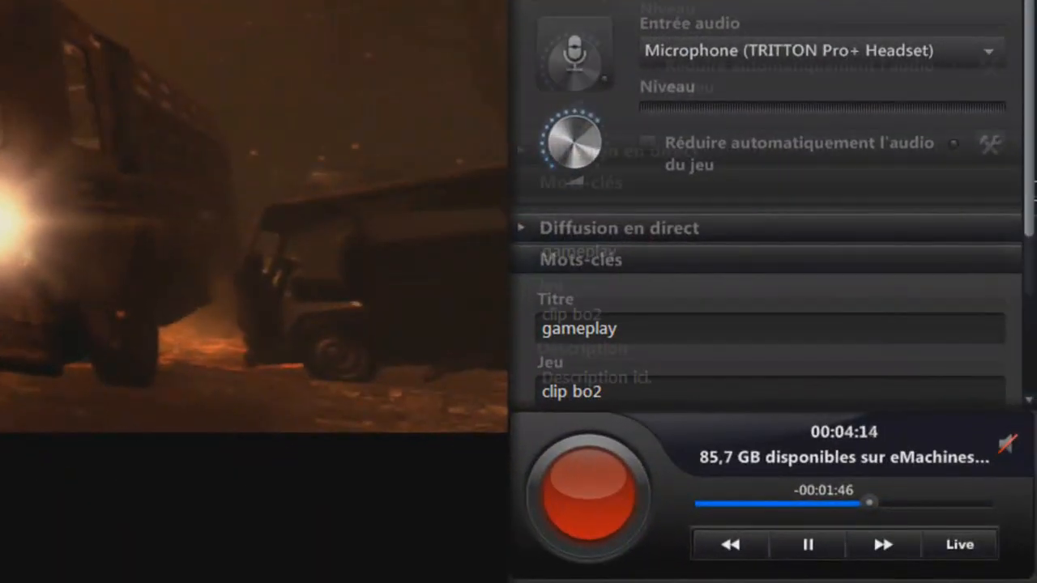
Replace the recording's title with 42-0 in the keyword section.
scroll(1012, 336, down, 3)
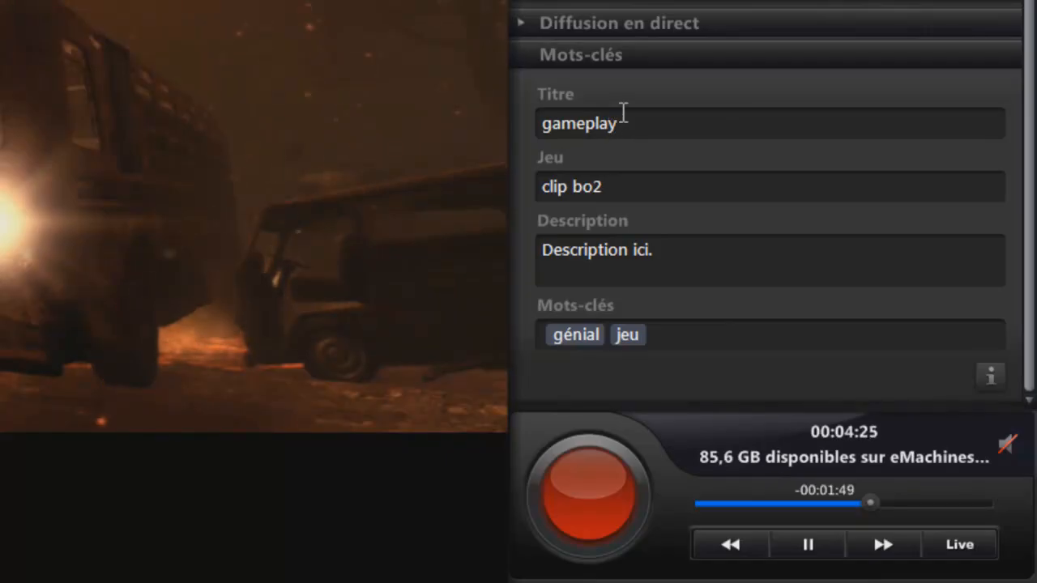
key(BackSpace)
key(BackSpace)
key(BackSpace)
key(BackSpace)
key(BackSpace)
key(BackSpace)
key(BackSpace)
key(BackSpace)
text(42-0)
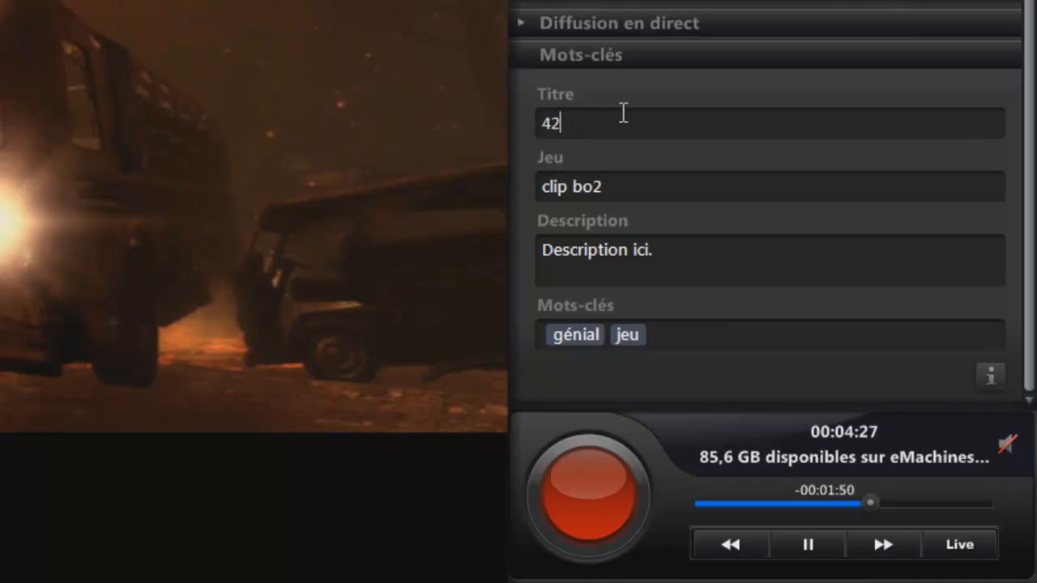
Clear the trial title and enter gameplay as the recording's title.
key(BackSpace)
key(BackSpace)
key(BackSpace)
key(BackSpace)
text(g)
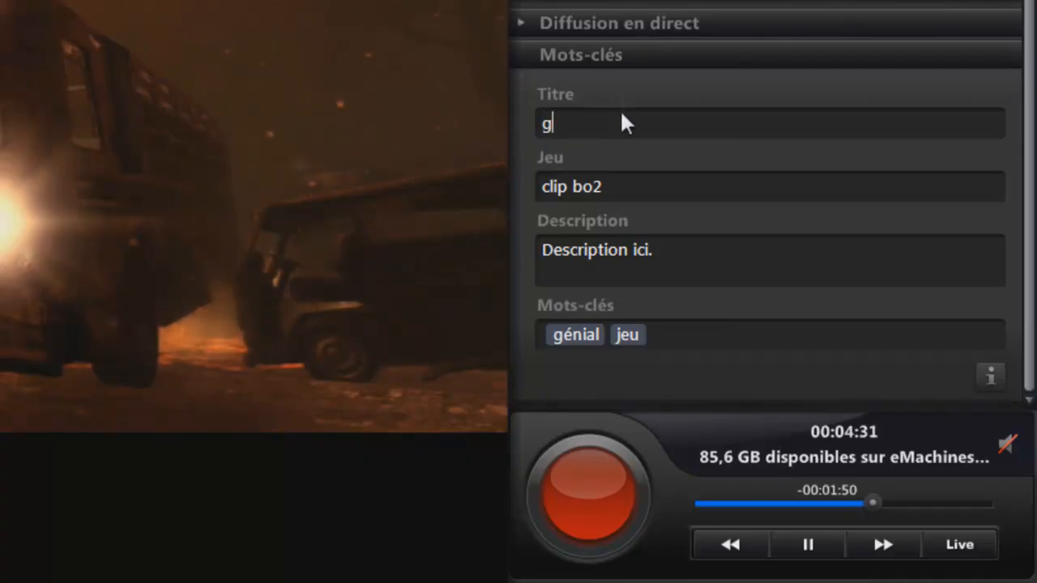
text(ameplay)
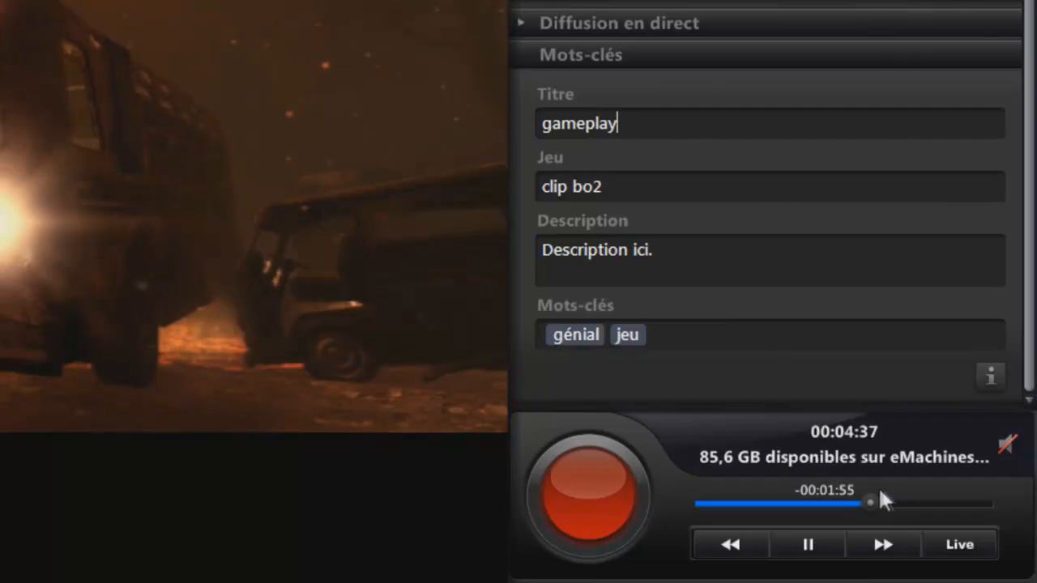
Scrub back through the buffered capture footage and return to the live picture.
drag(870, 502, 770, 503)
drag(739, 540, 1033, 504)
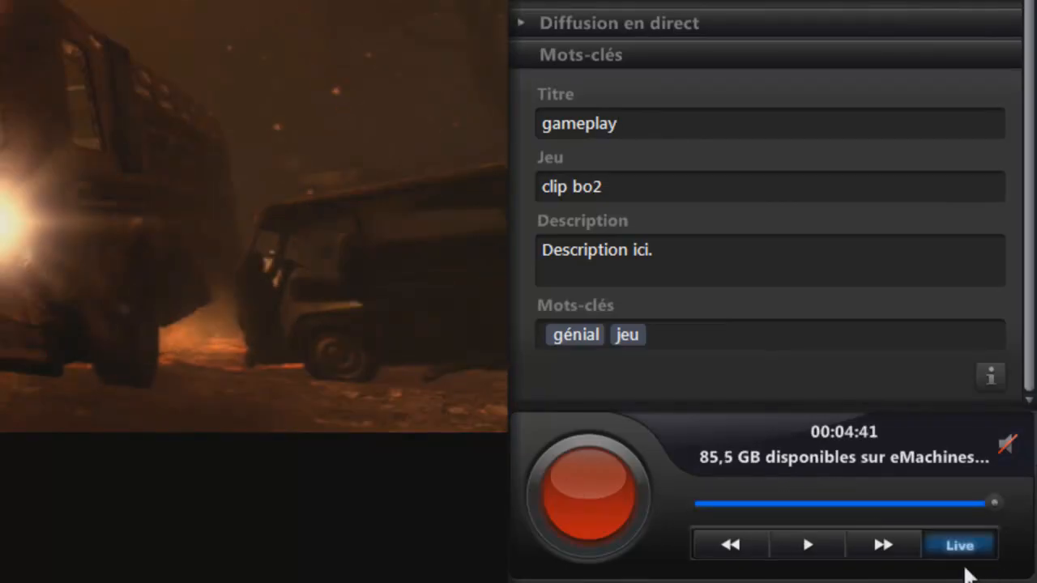
click(961, 544)
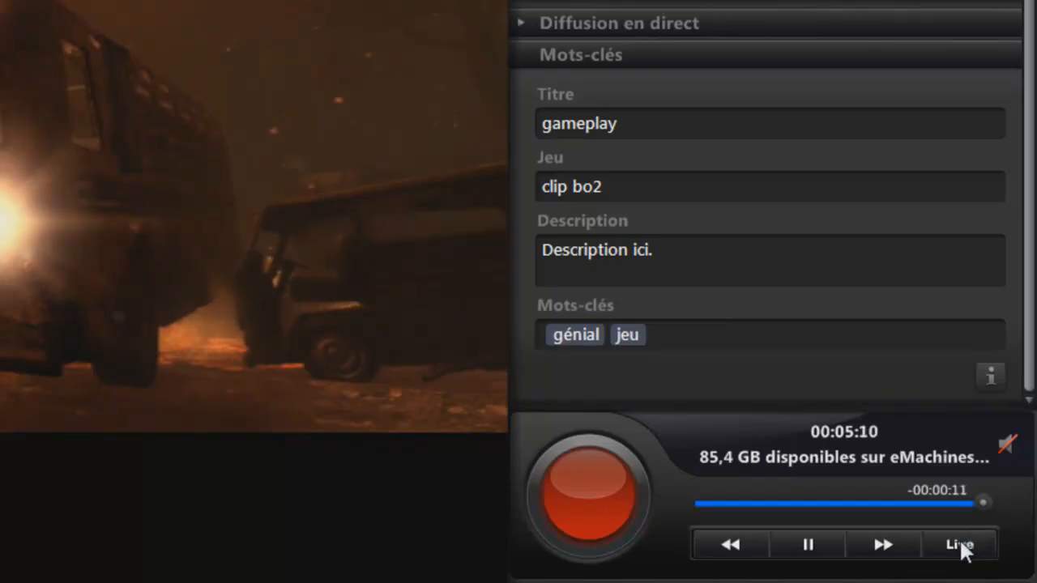
Turn the preview sound on and mute it again, twice in a row.
click(1007, 448)
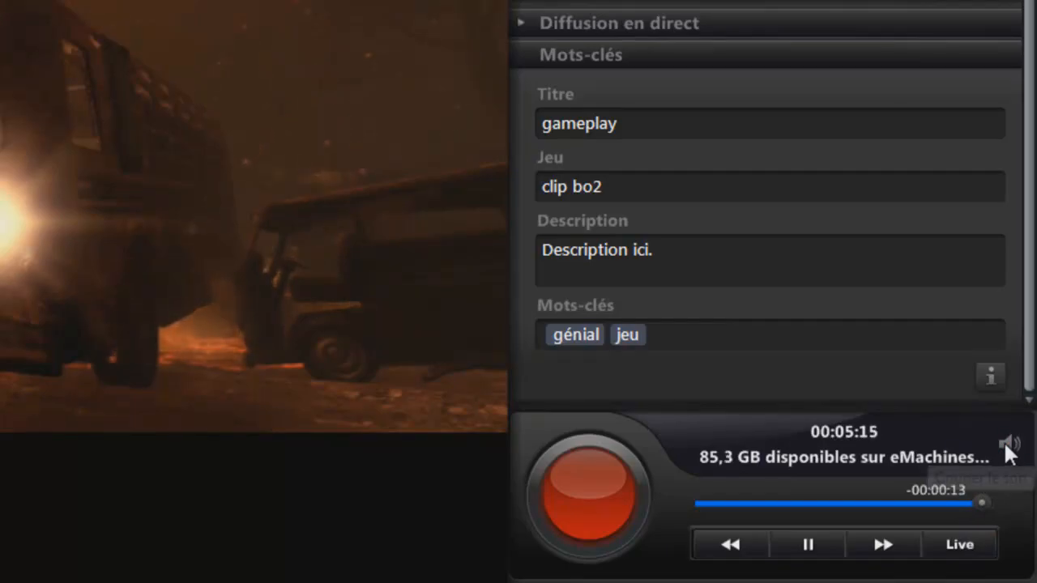
click(1008, 449)
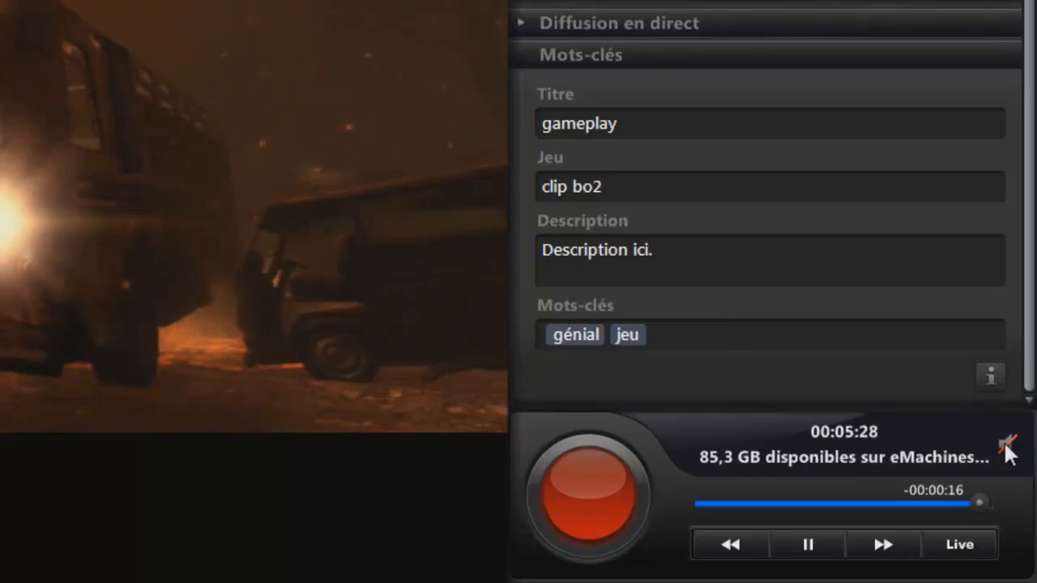
click(1006, 445)
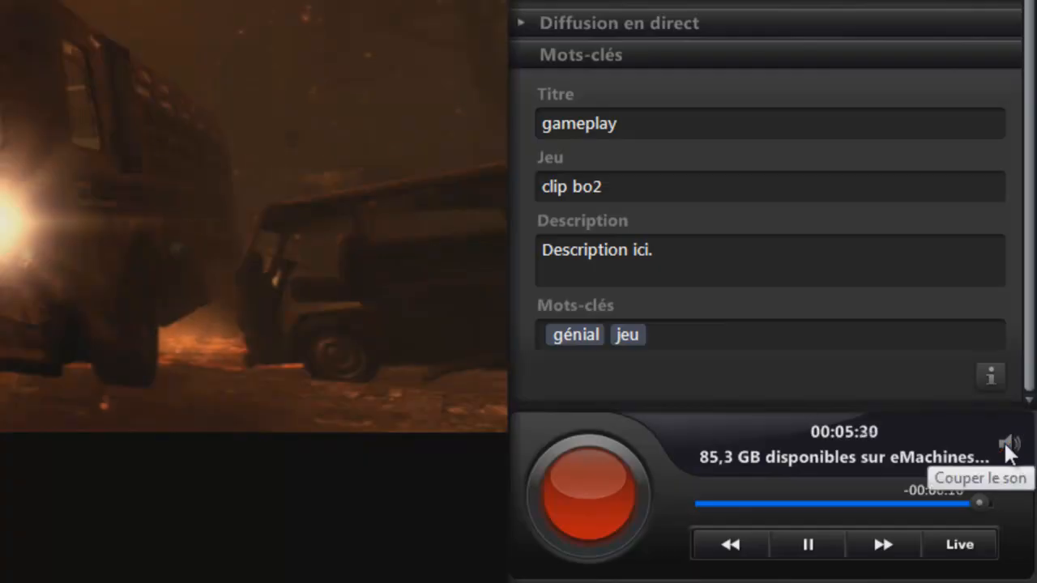
click(1006, 445)
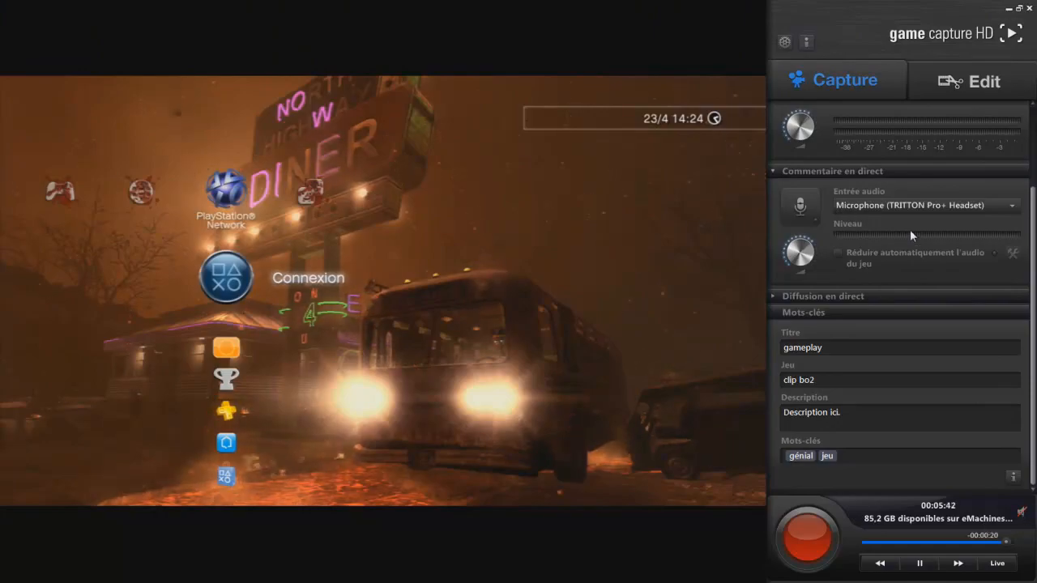
Switch to editing, open the 10-second clip/gameplay video from 21/04/2013 17:51:30, select its timeline segment and move the playhead to 00:00:03.
click(977, 92)
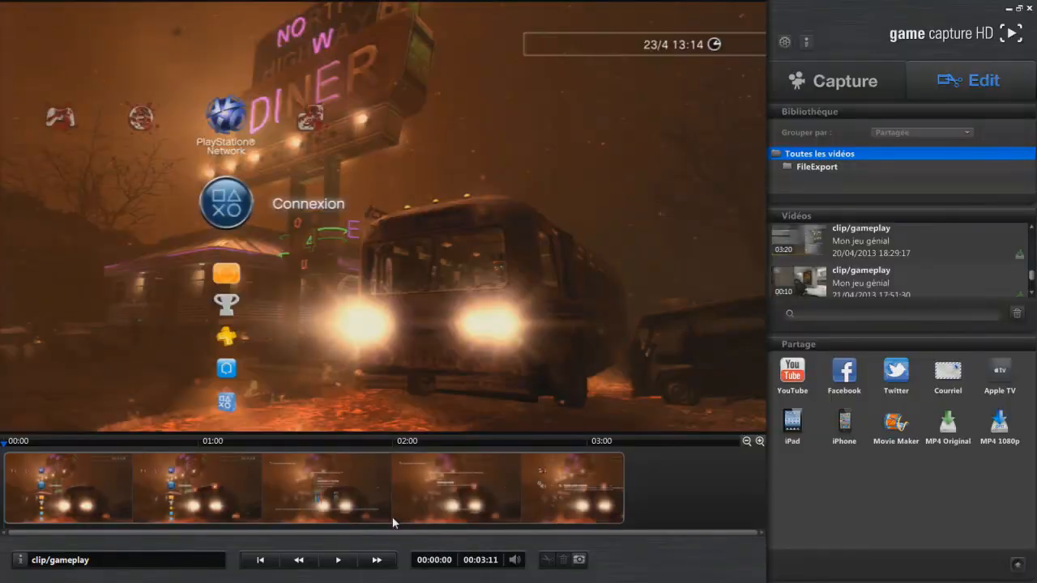
click(875, 282)
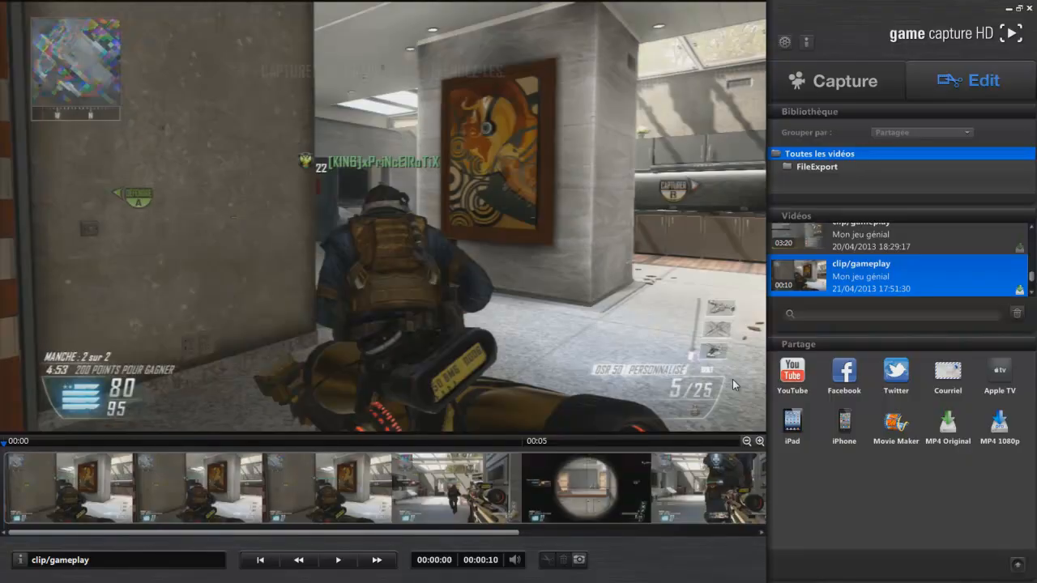
click(261, 489)
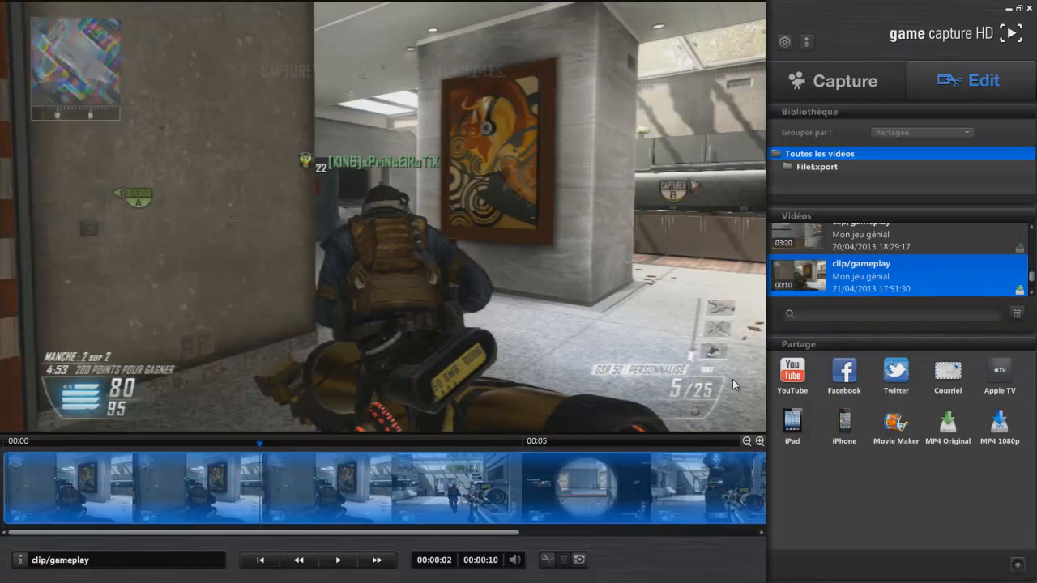
drag(260, 444, 340, 444)
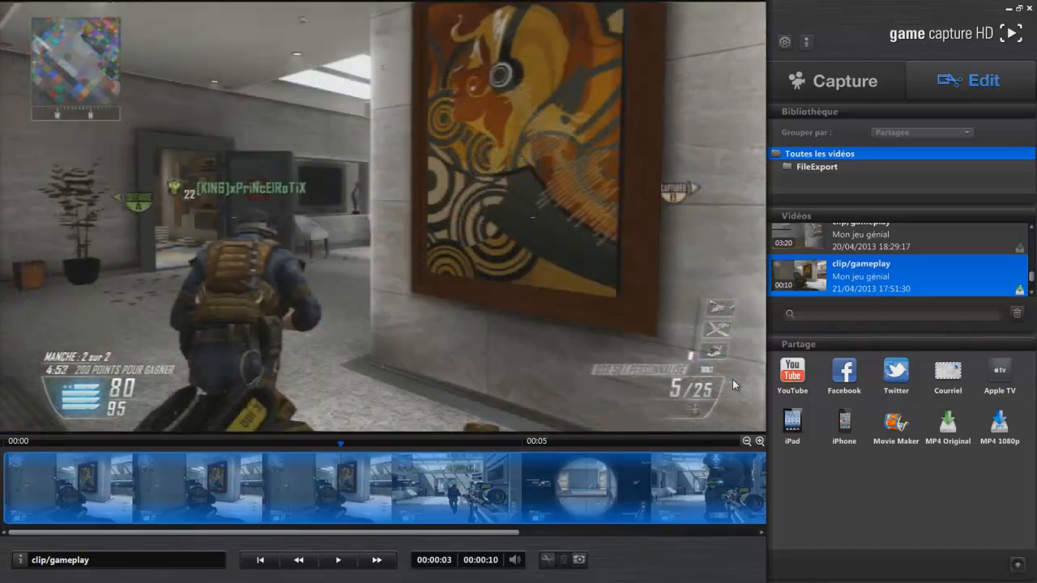
Split the clip/gameplay video at 00:00:02 and delete the segment before the cut.
key(Left)
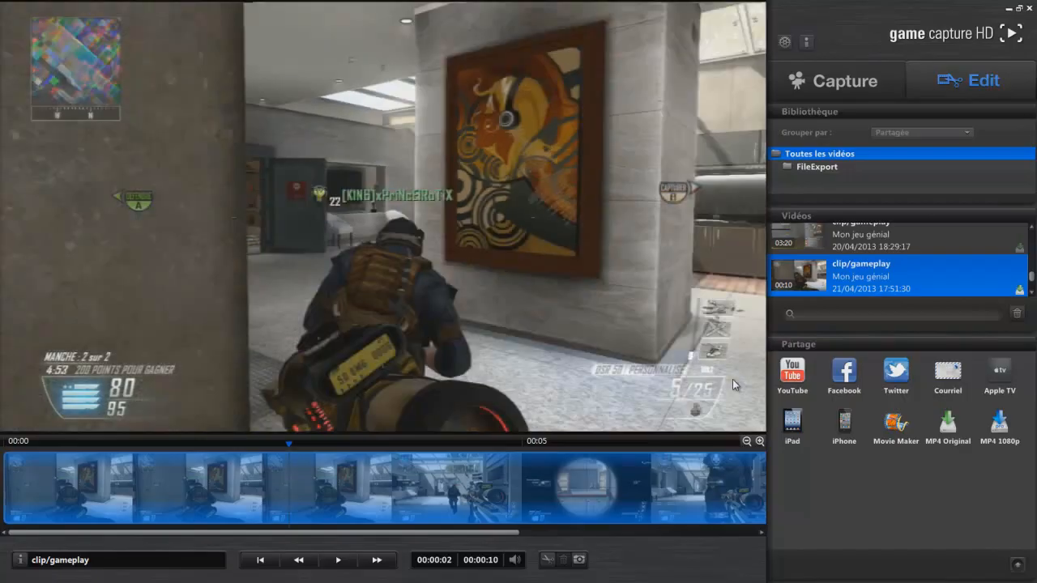
click(547, 560)
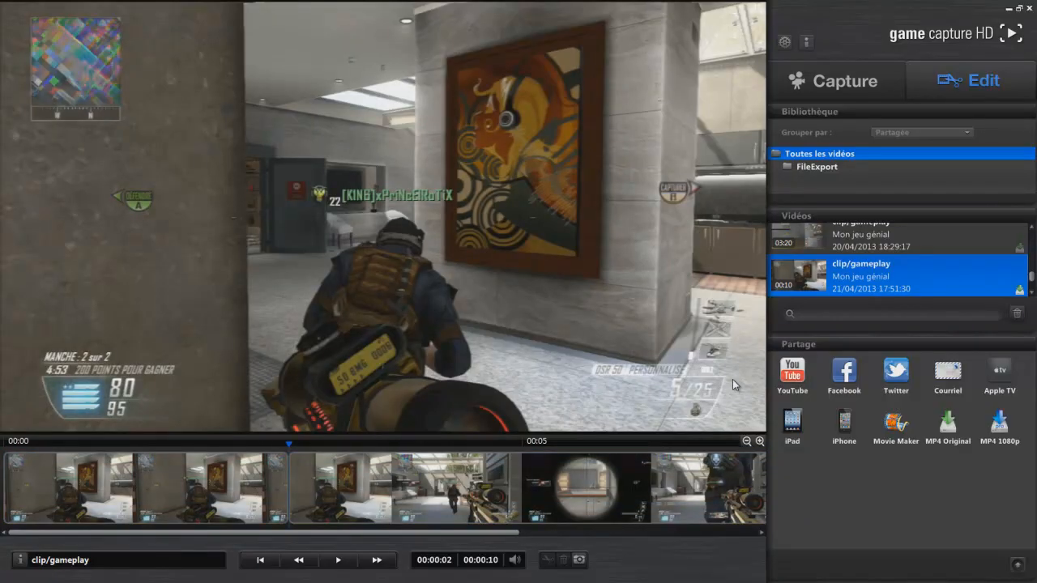
click(240, 489)
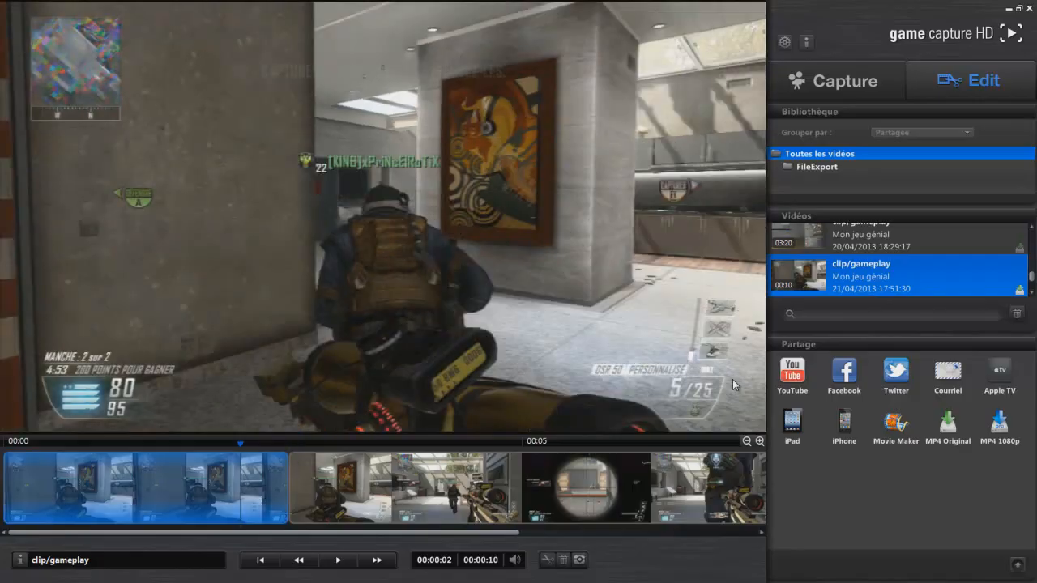
key(Delete)
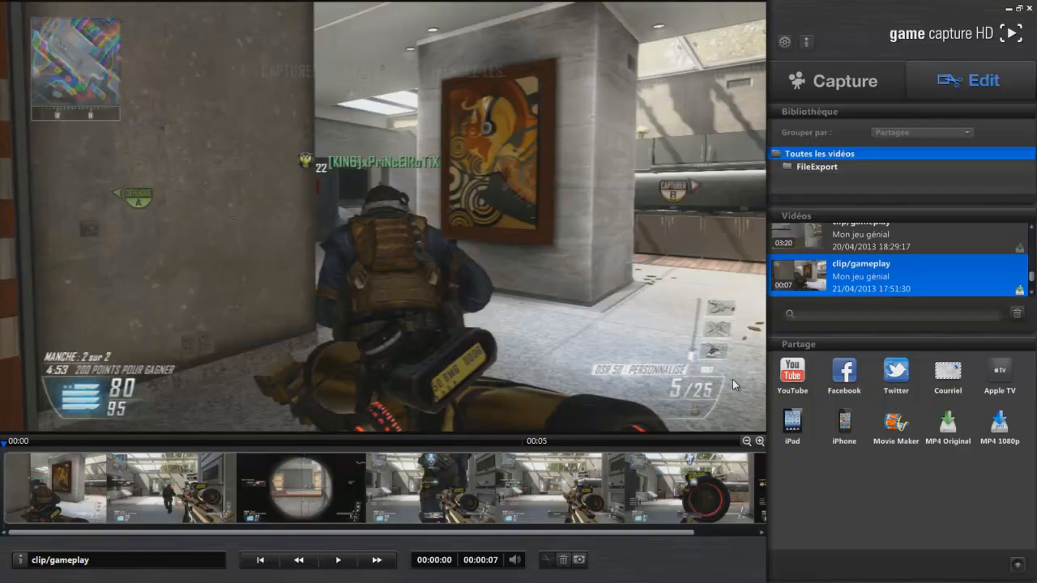
click(418, 489)
mouse_move(418, 490)
mouse_down()
mouse_move(133, 489)
mouse_move(574, 490)
mouse_move(159, 490)
mouse_up()
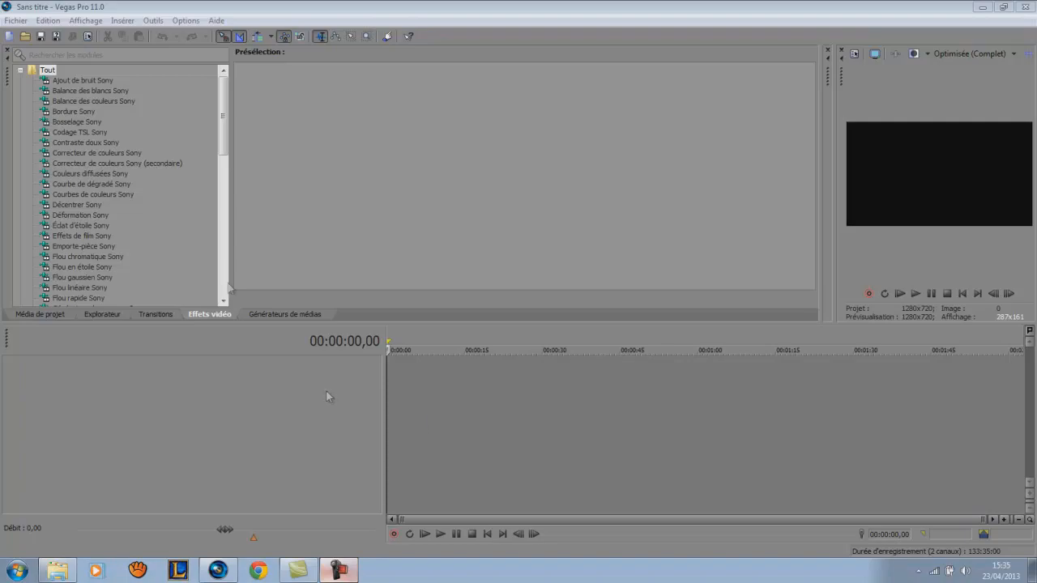
Switch to Vegas Pro and enlarge the video preview area by shrinking the effects and trimmer areas.
click(8, 21)
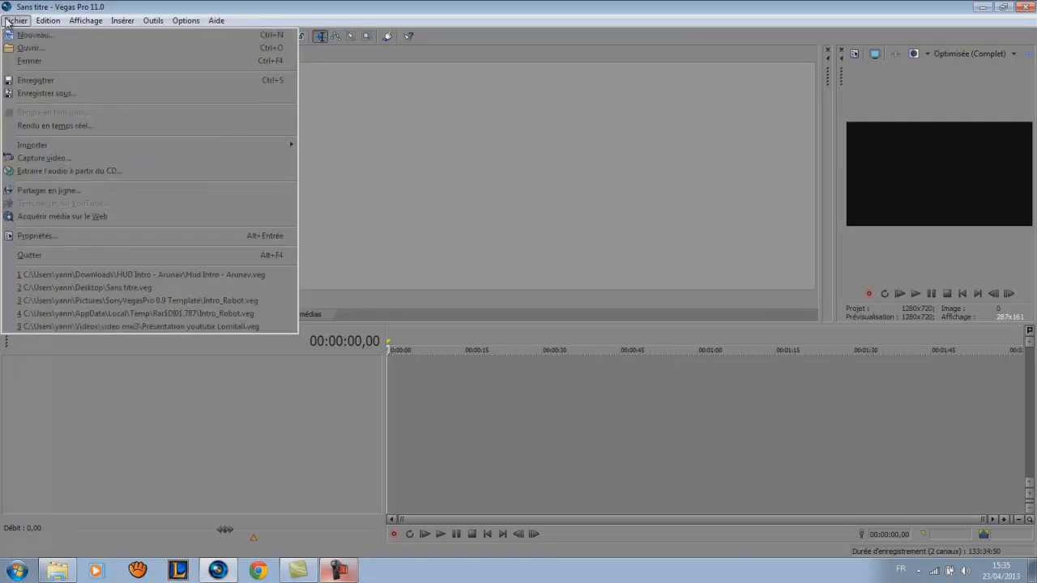
click(8, 20)
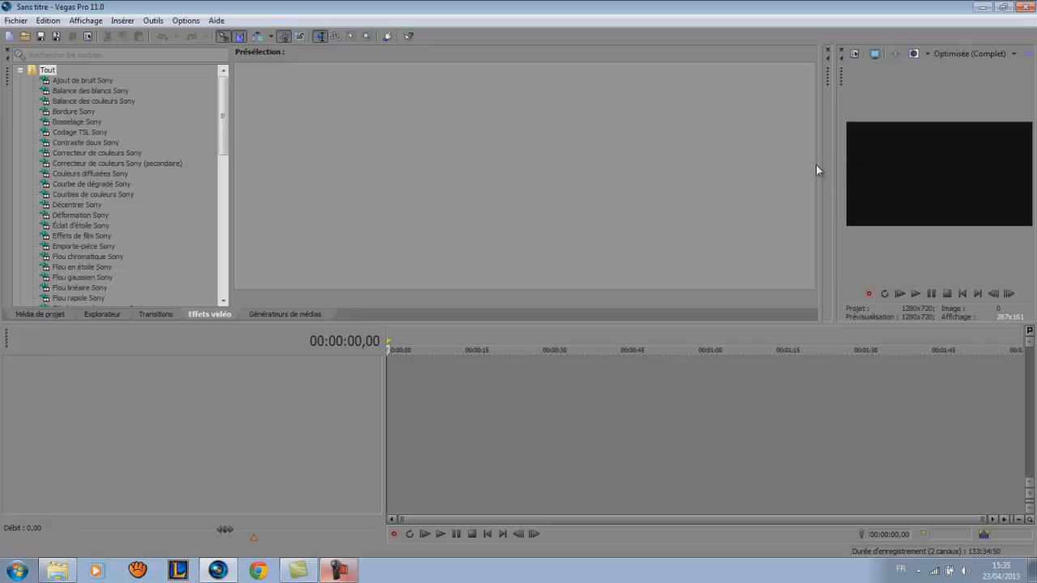
drag(827, 166, 504, 168)
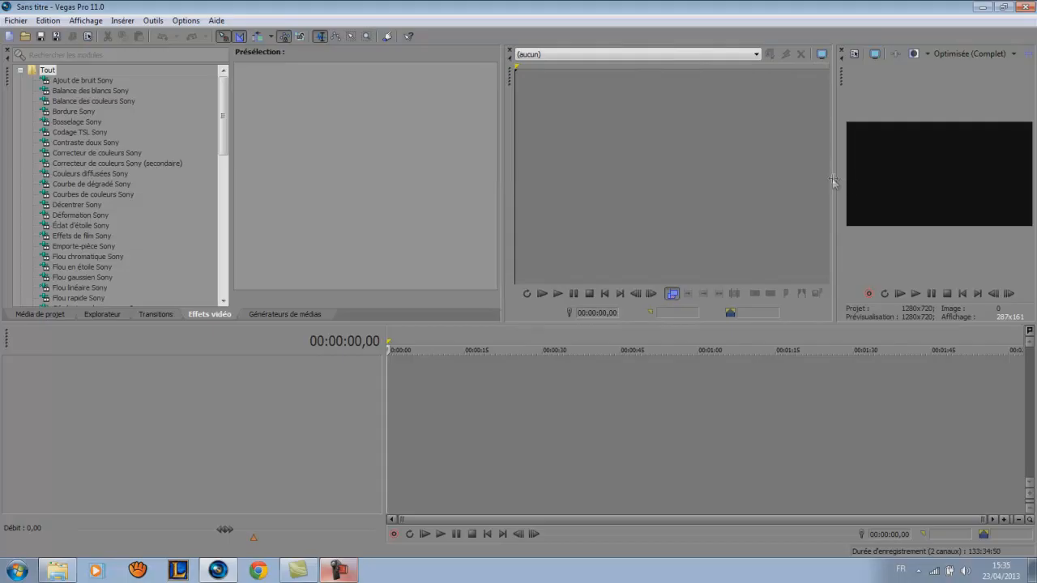
drag(832, 177, 504, 225)
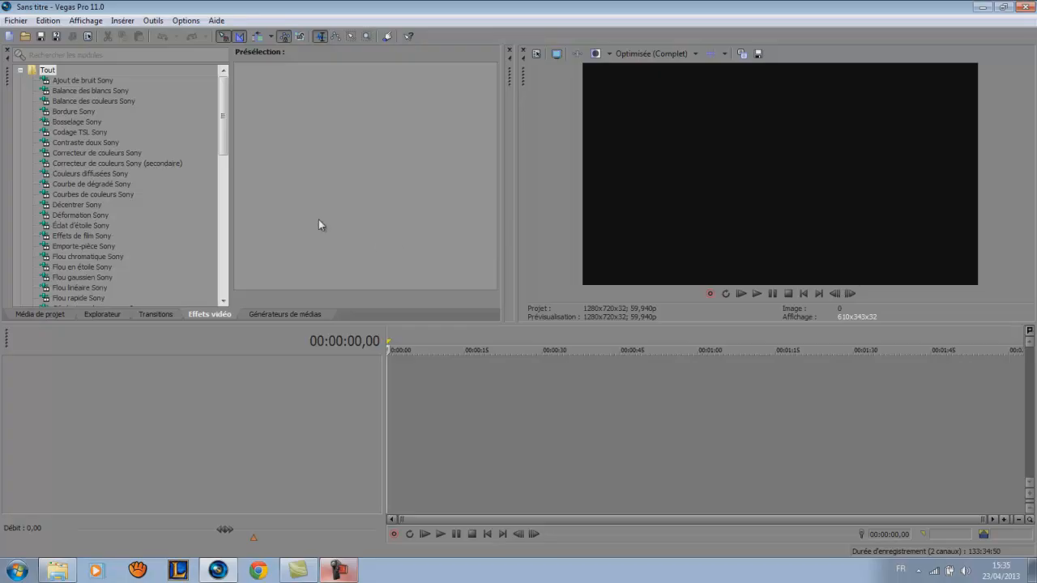
Set the project properties to the HD 720-60p (1280x720; 59,940 ips) template with Optimisée render quality, and apply them to all new projects.
click(25, 20)
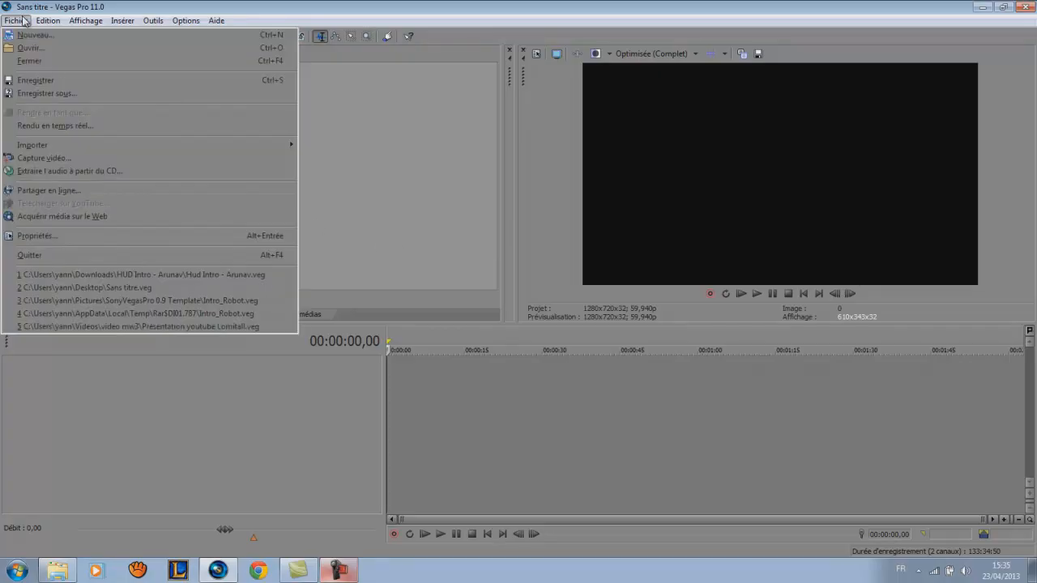
click(74, 239)
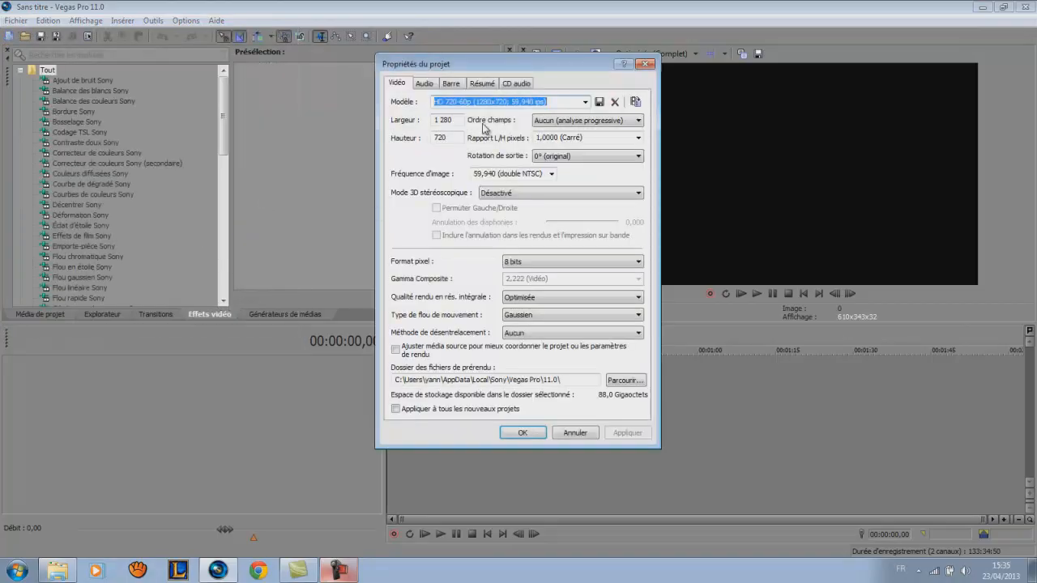
click(585, 102)
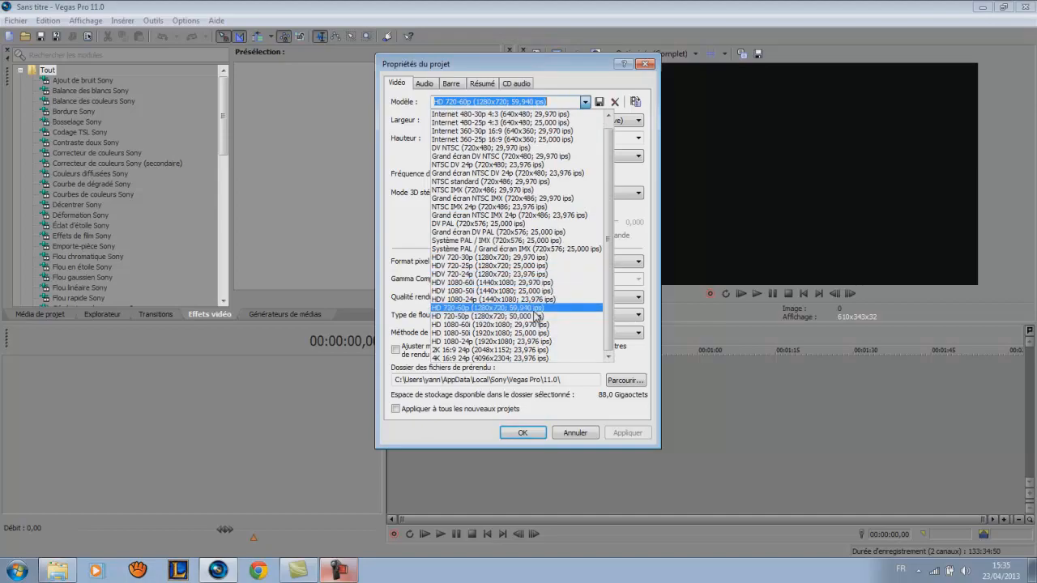
click(535, 309)
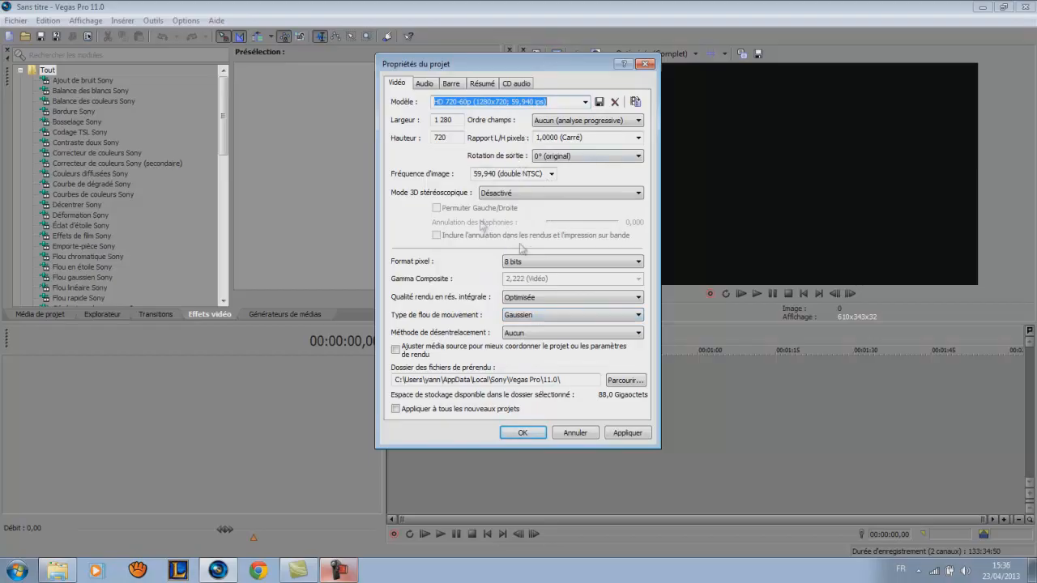
click(534, 299)
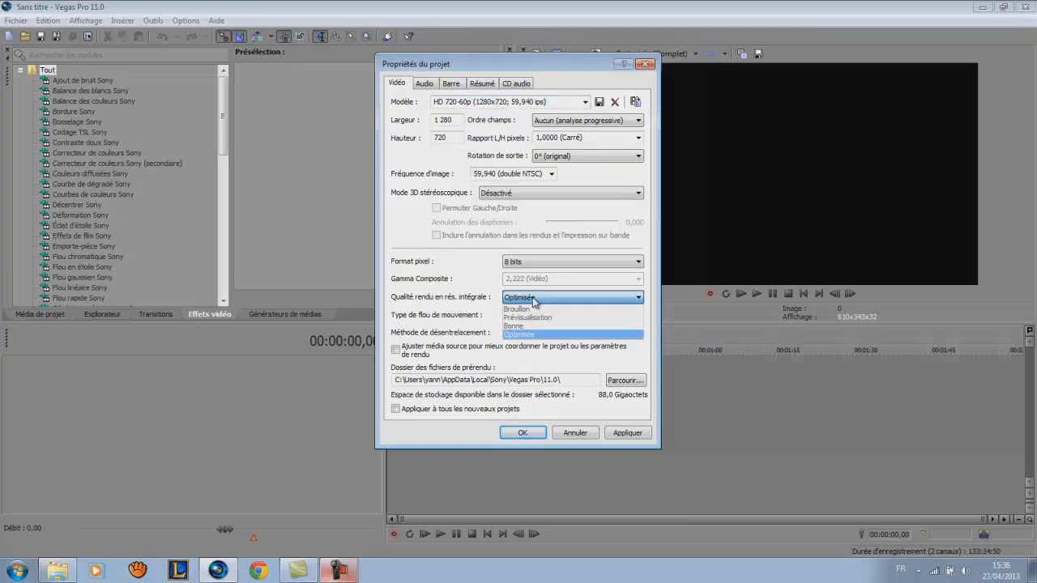
click(535, 302)
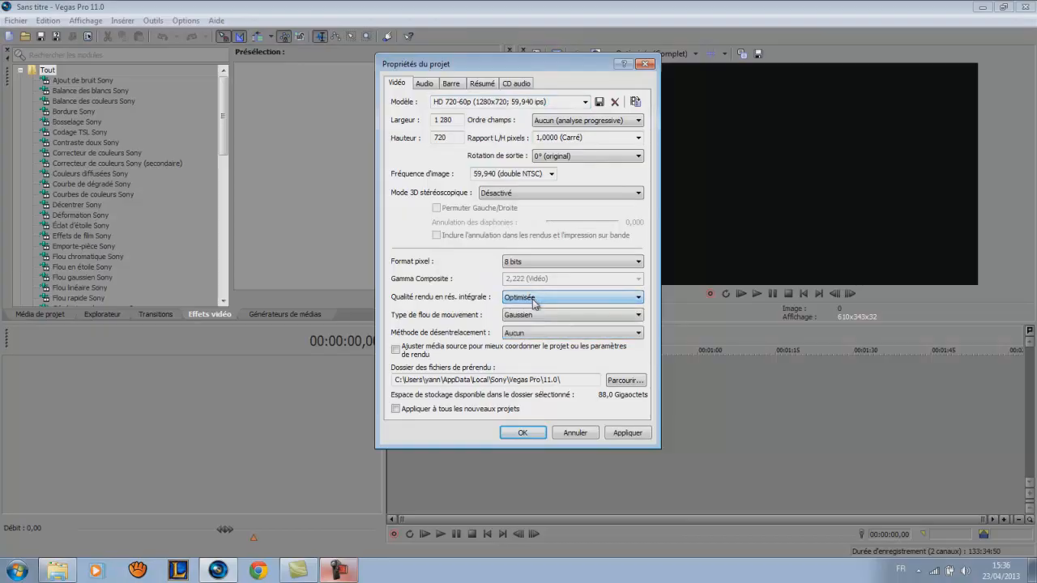
click(429, 410)
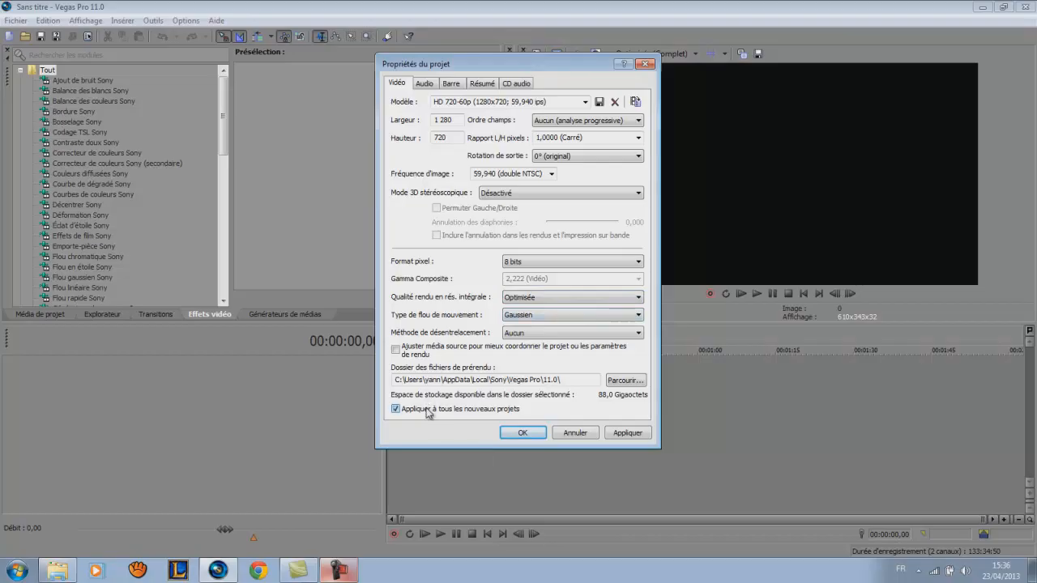
click(524, 433)
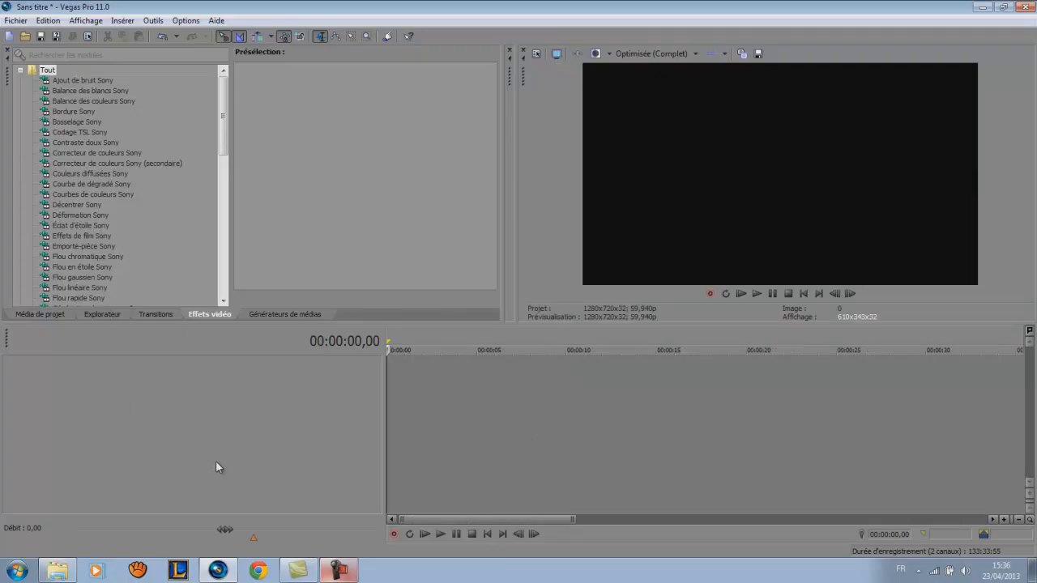
Switch to the file explorer and open the feed on screen folder inside clip BO2's CLIP ORIGINAUX folder.
click(63, 573)
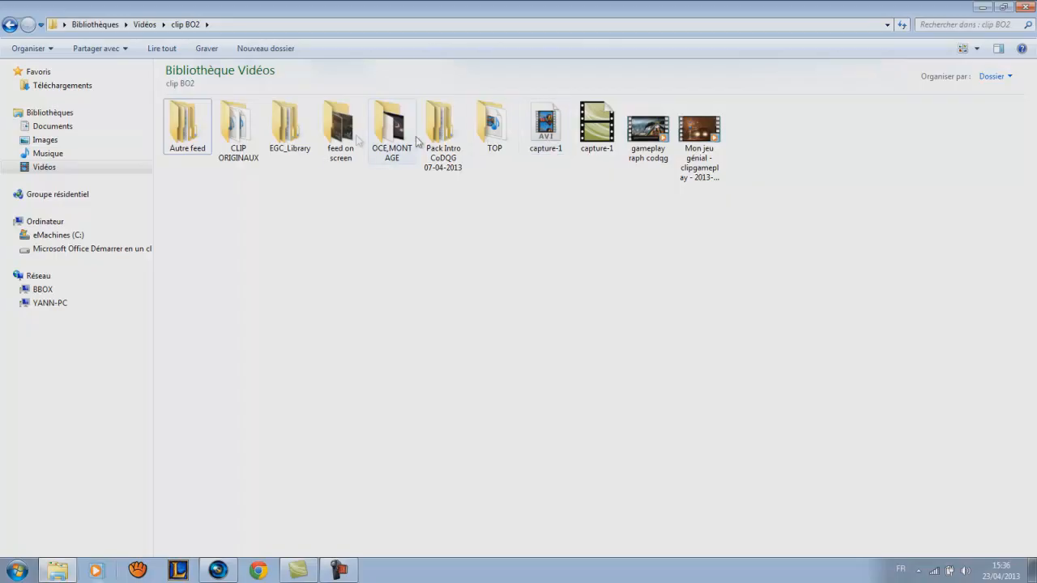
click(235, 141)
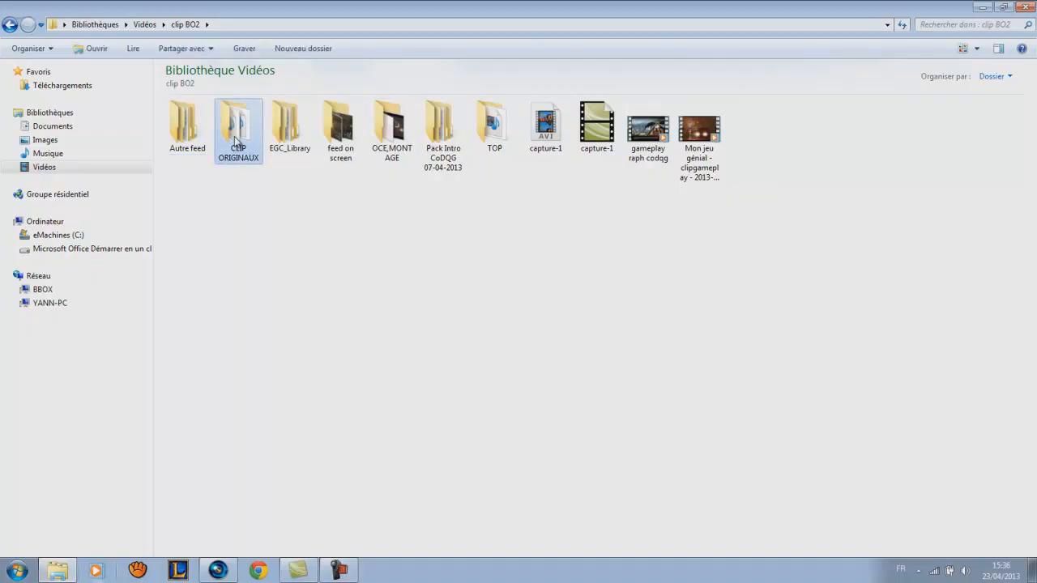
double_click(235, 141)
click(244, 136)
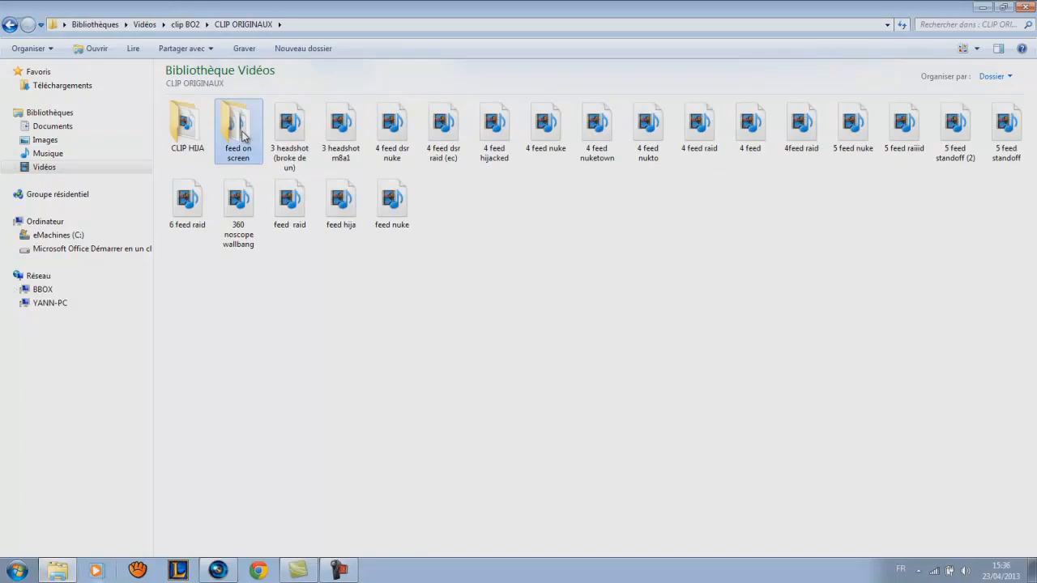
double_click(244, 136)
Place the 7 feed clip from the folder at the start of the Vegas Pro timeline.
click(243, 207)
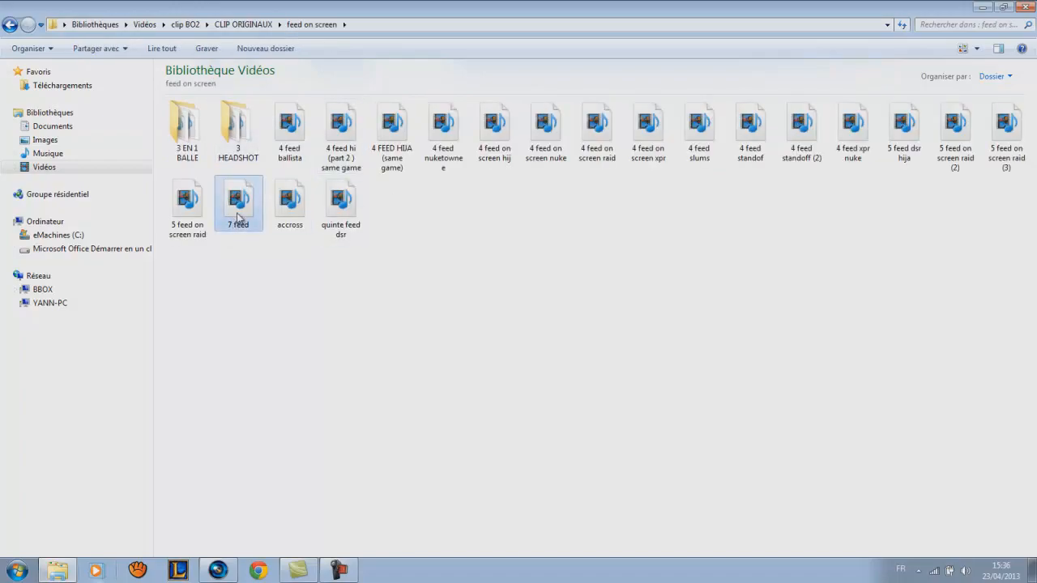
click(220, 571)
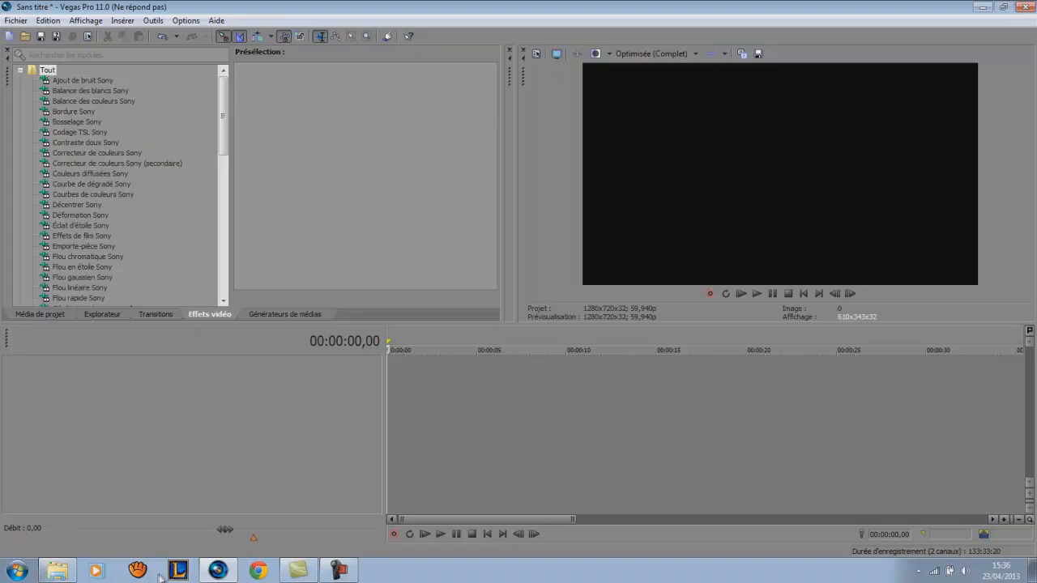
drag(220, 571, 395, 386)
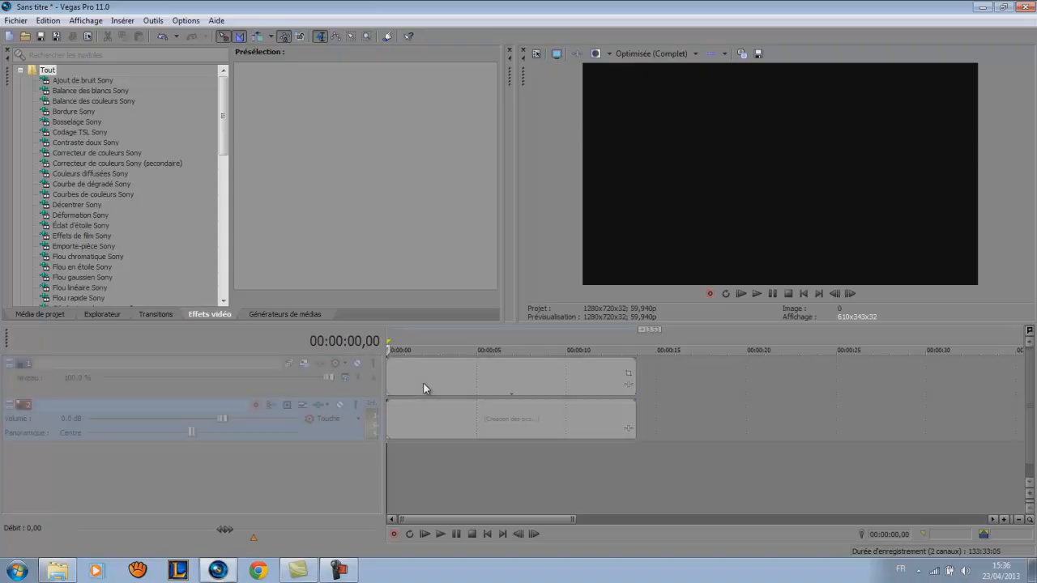
scroll(424, 389, down, 4)
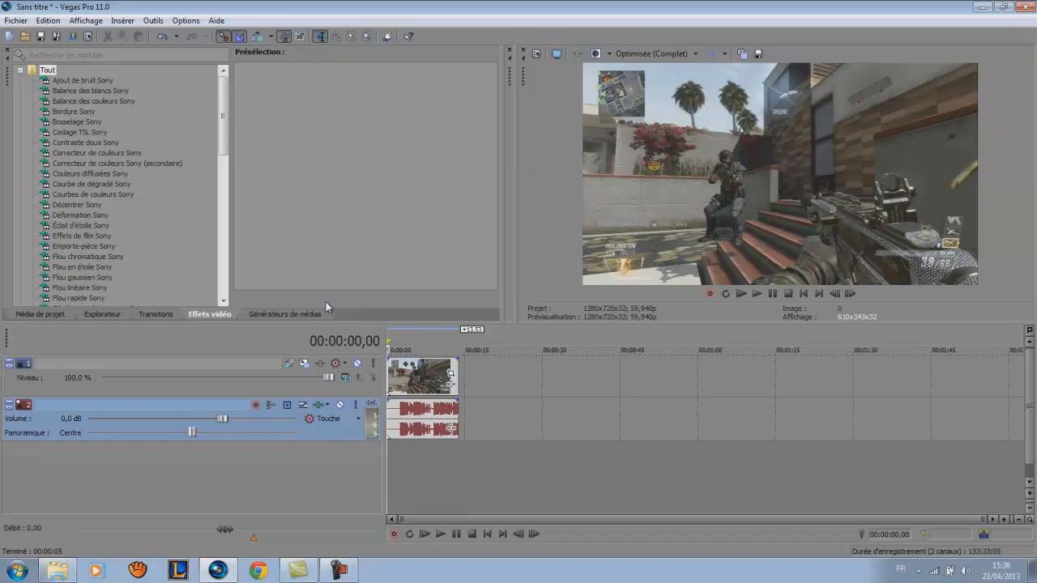
Select the 7 feed clip's time range and disable resampling in its video event properties.
double_click(427, 334)
right_click(416, 379)
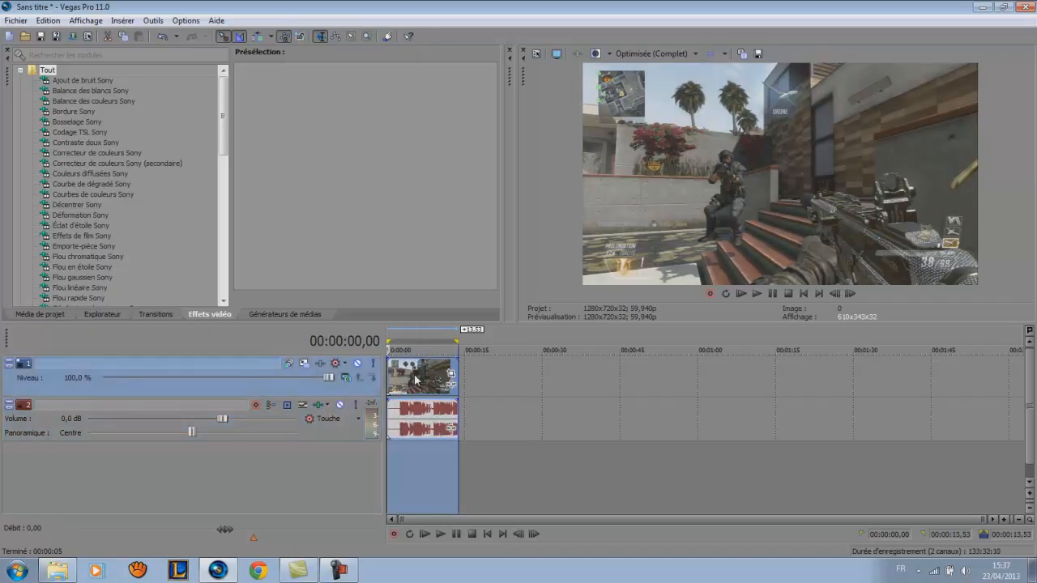
click(459, 483)
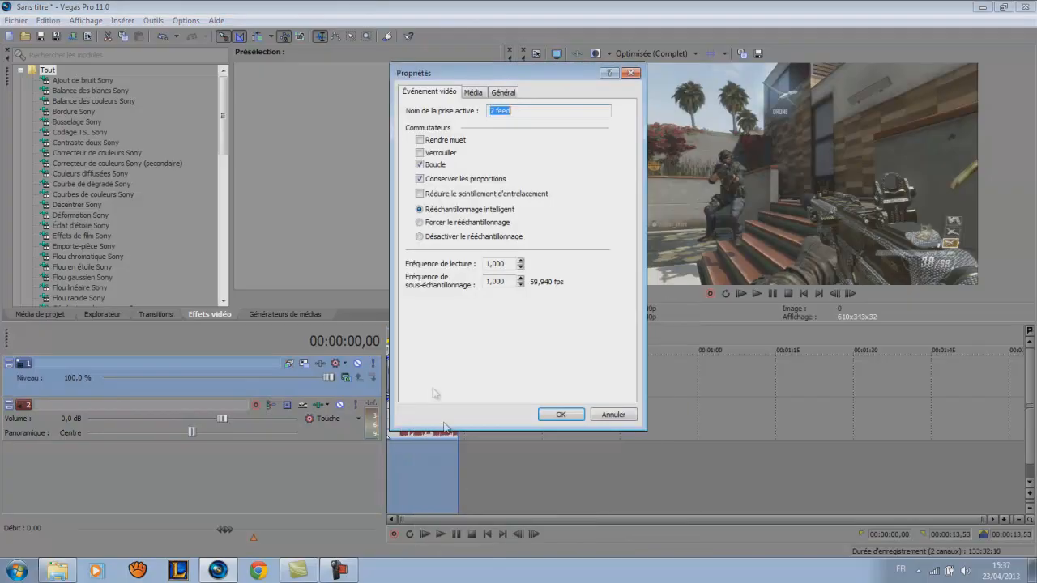
click(433, 239)
click(432, 181)
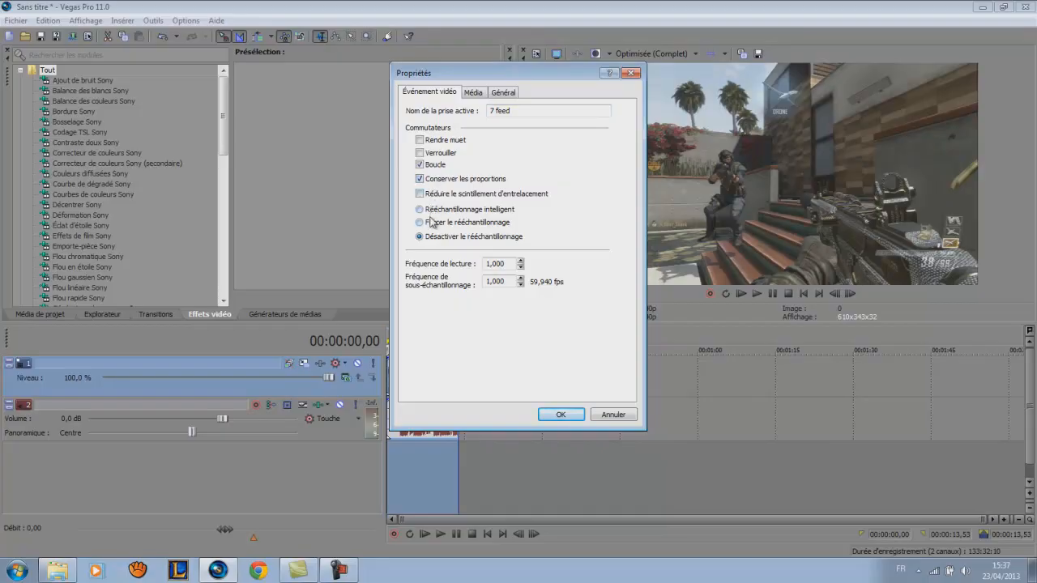
click(431, 209)
click(573, 411)
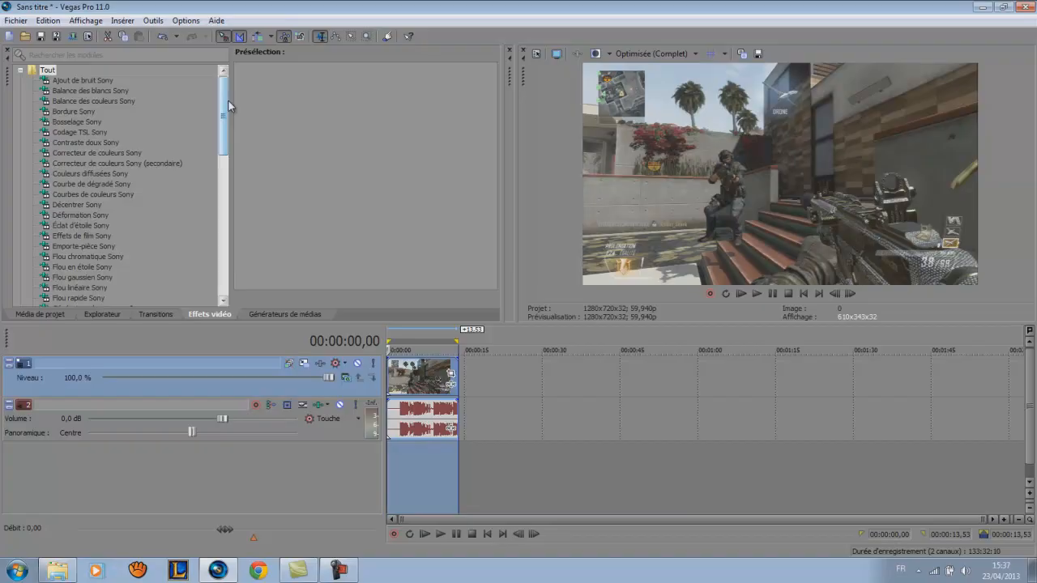
Apply the default preset of the Masque flou Sony video effect to video track 1.
drag(228, 105, 222, 234)
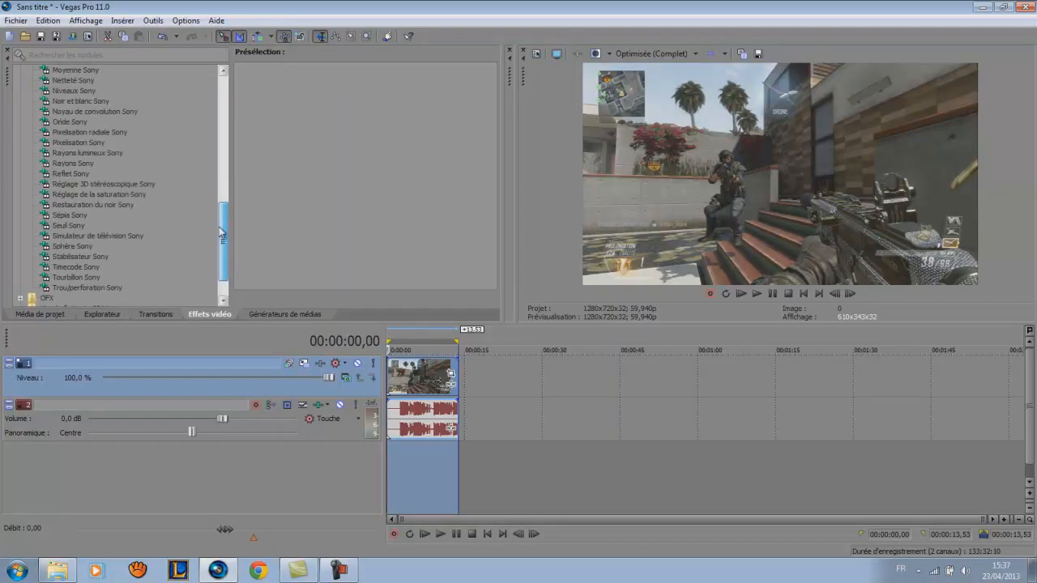
drag(222, 233, 219, 199)
scroll(213, 196, up, 7)
scroll(211, 199, down, 4)
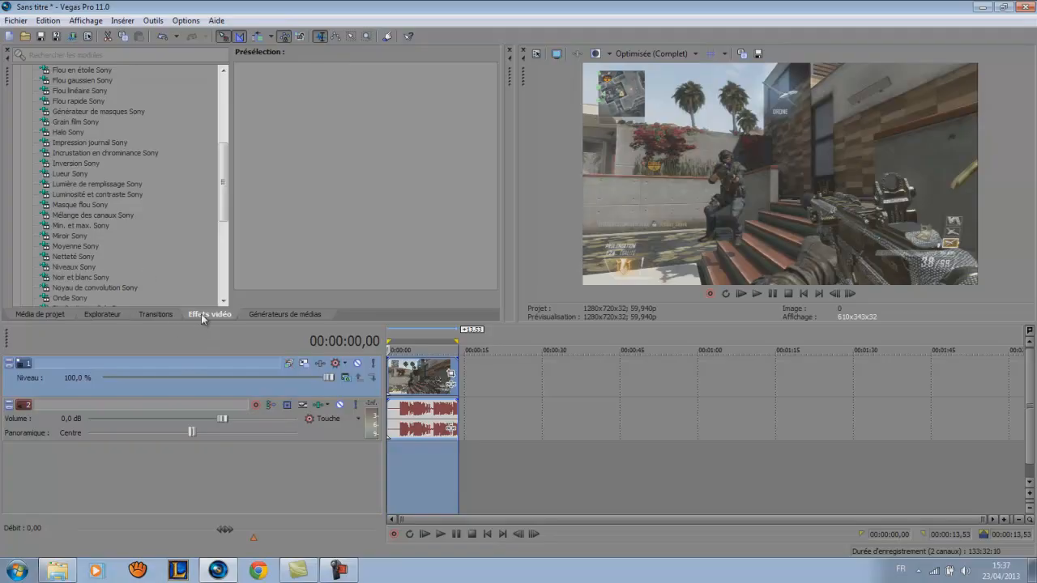
click(73, 205)
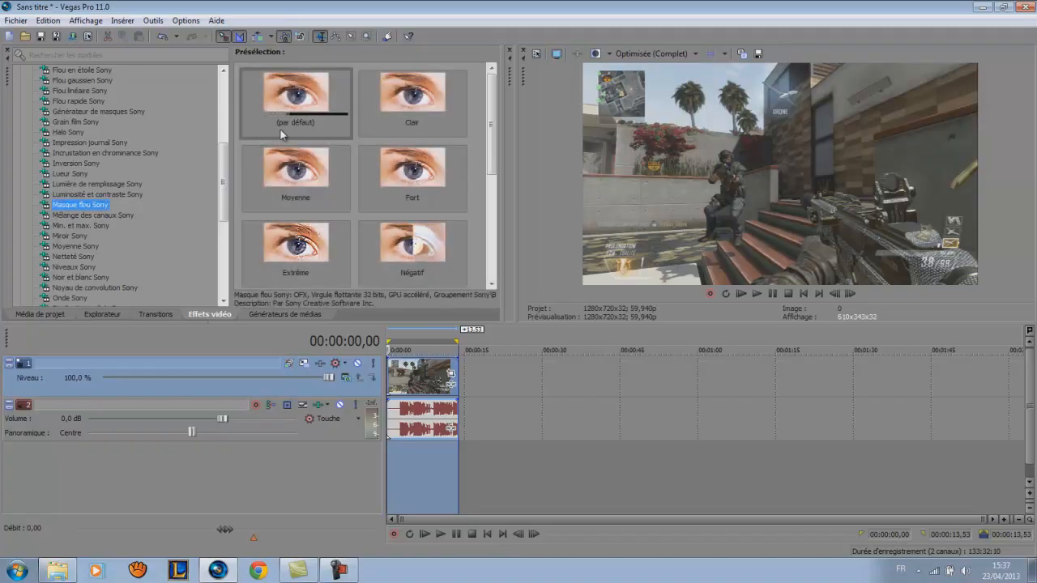
drag(280, 122, 270, 379)
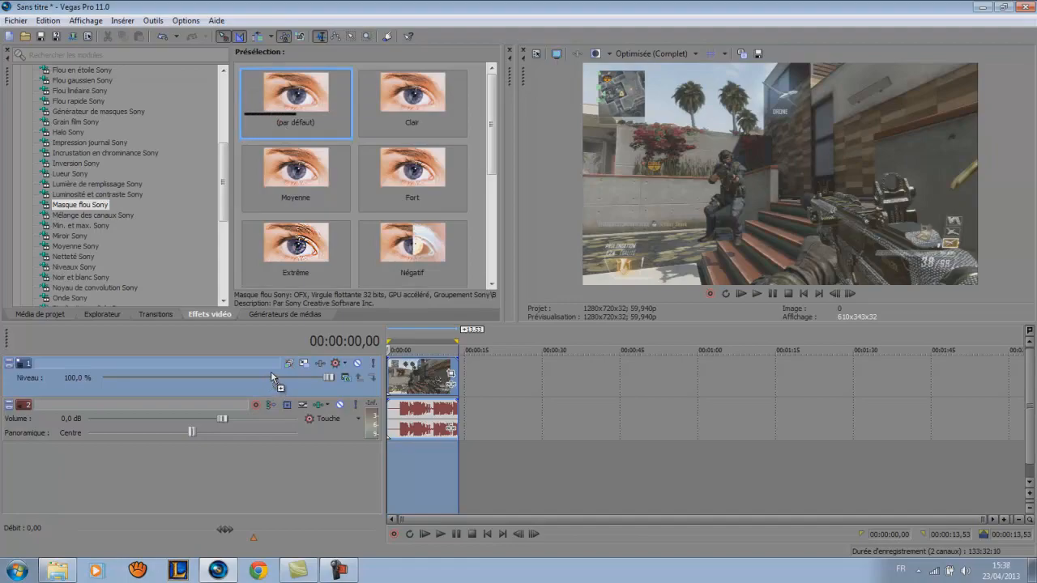
drag(271, 372, 271, 372)
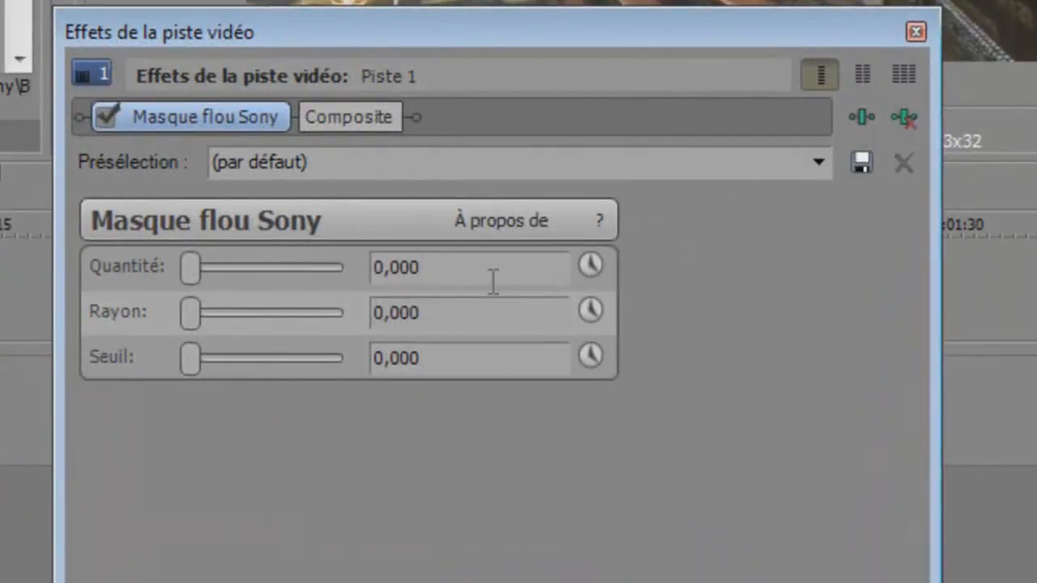
Set the Masque flou Sony effect's Quantité to 0,150.
click(661, 364)
click(492, 282)
key(BackSpace)
key(BackSpace)
key(BackSpace)
text(15)
key(Return)
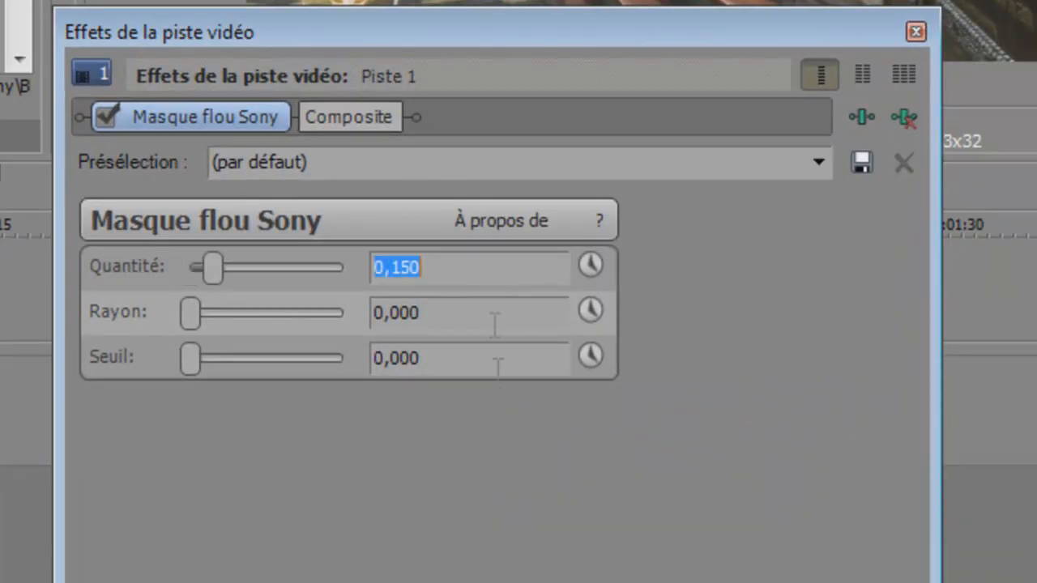
Set the Masque flou Sony effect's Rayon to 0,150.
click(494, 323)
key(BackSpace)
key(BackSpace)
key(BackSpace)
key(BackSpace)
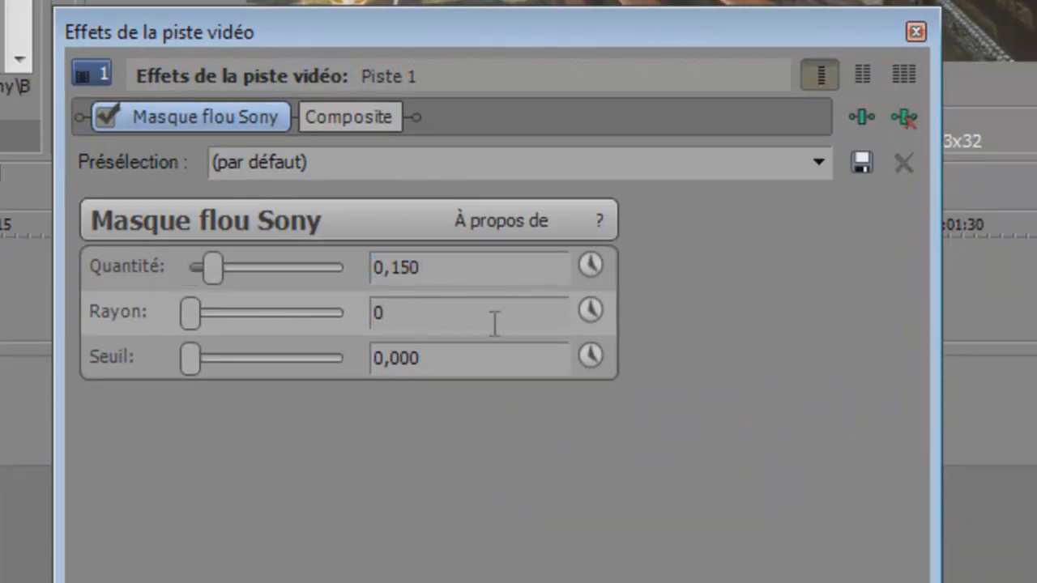
text(,150)
key(Return)
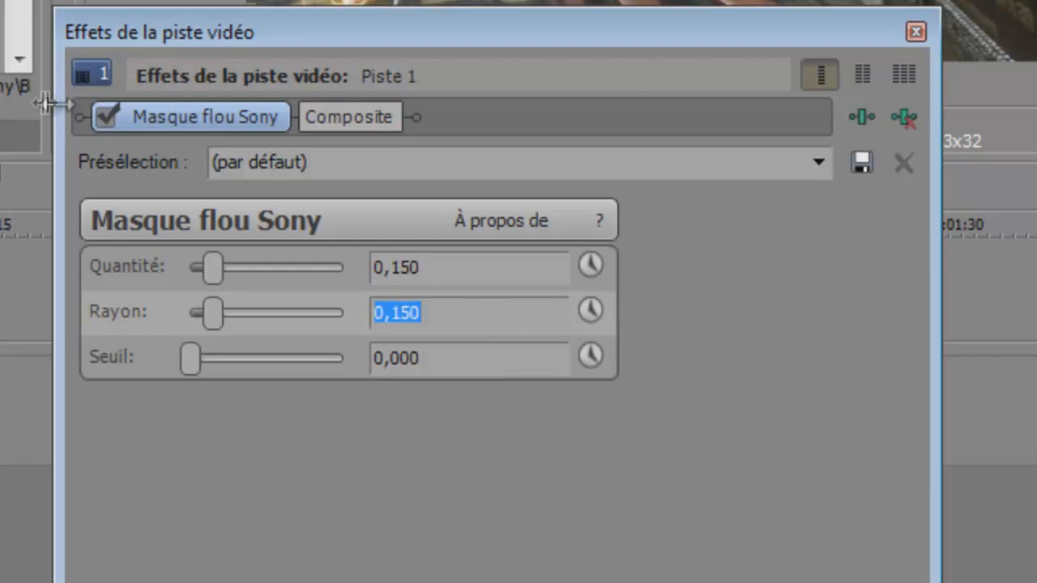
click(104, 106)
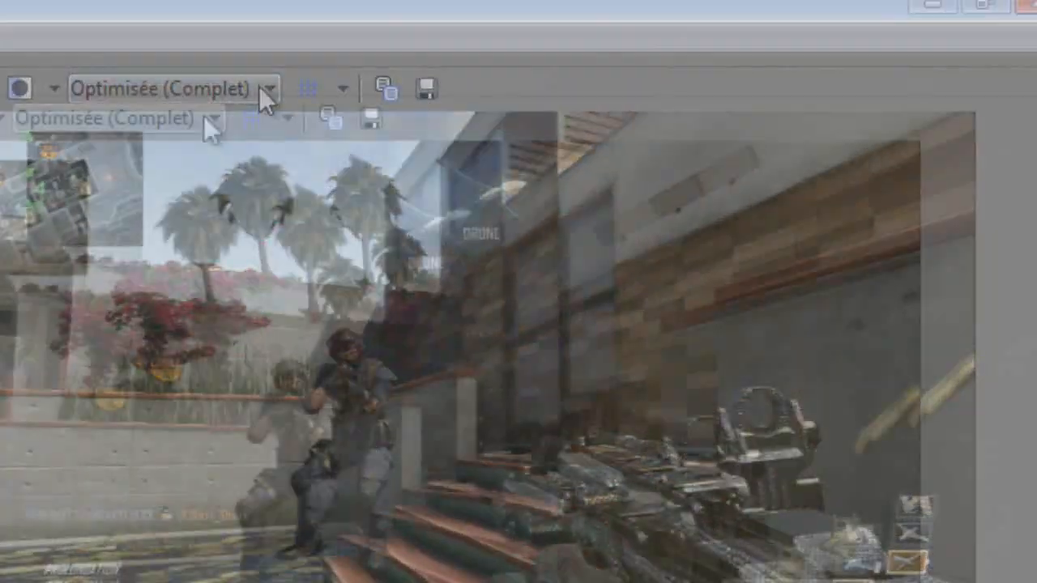
Set the video preview quality to Optimisée (Complet).
click(175, 135)
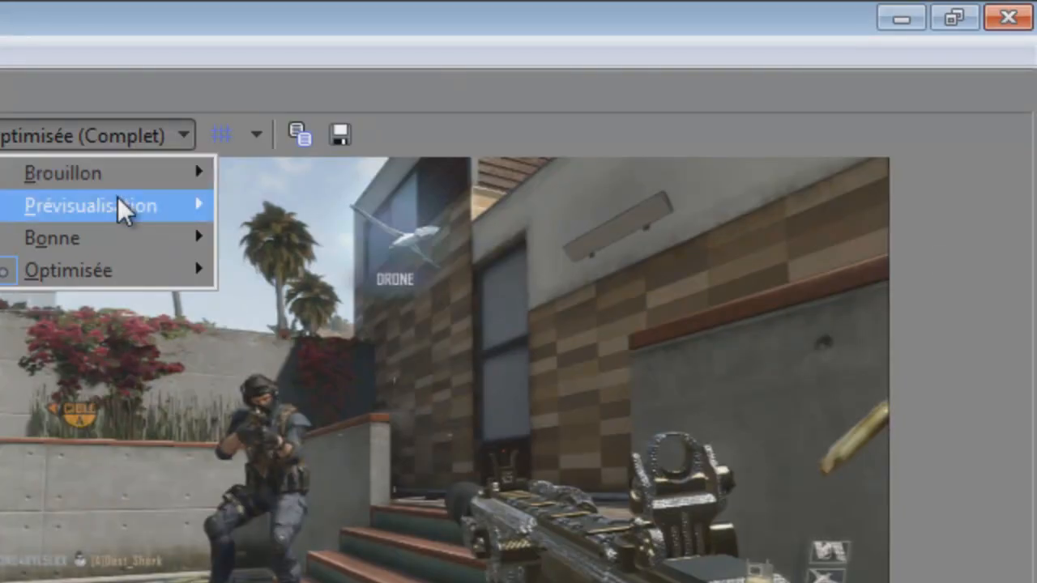
mouse_move(122, 212)
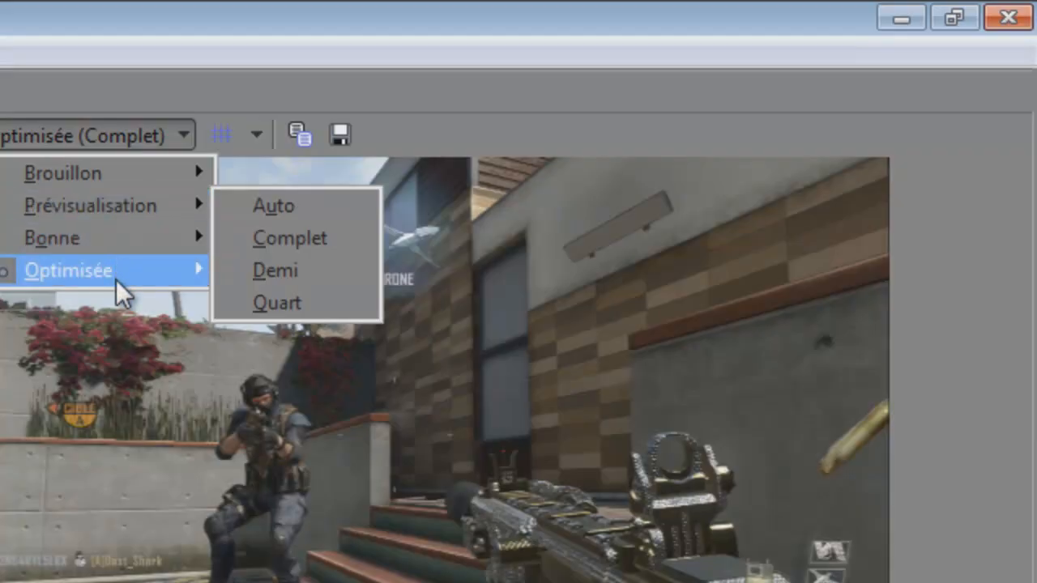
mouse_move(122, 291)
click(225, 310)
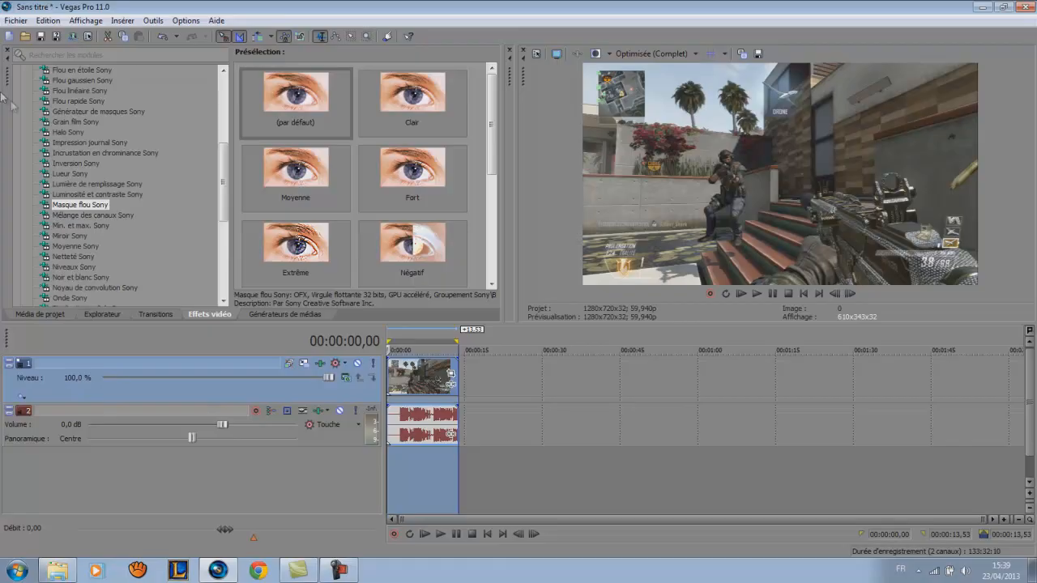
Open the render settings and customize the Windows Media Video V11 template Vidéo HD 720-30p 6 Mbits/s.
click(218, 571)
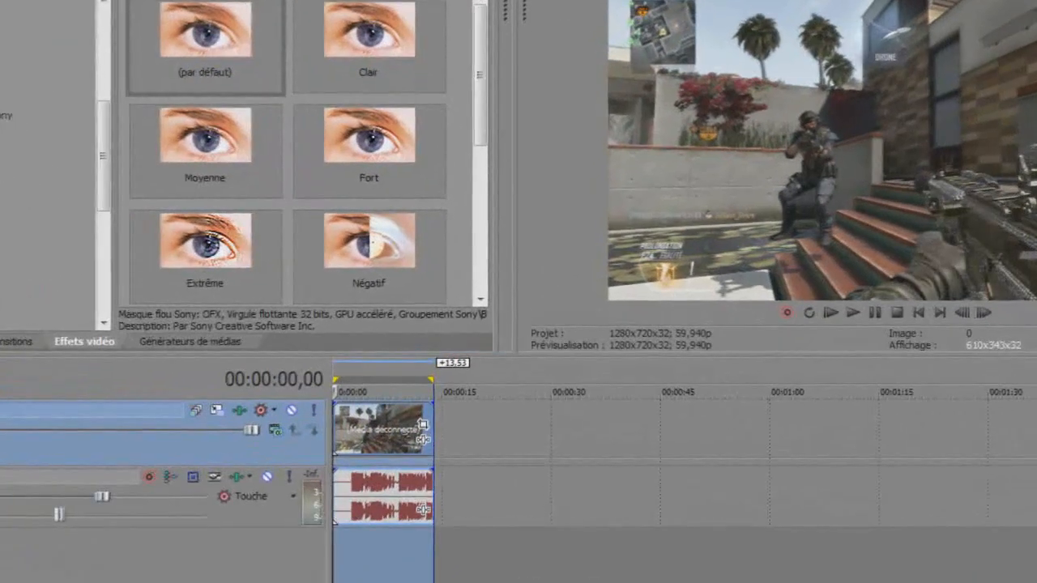
click(72, 37)
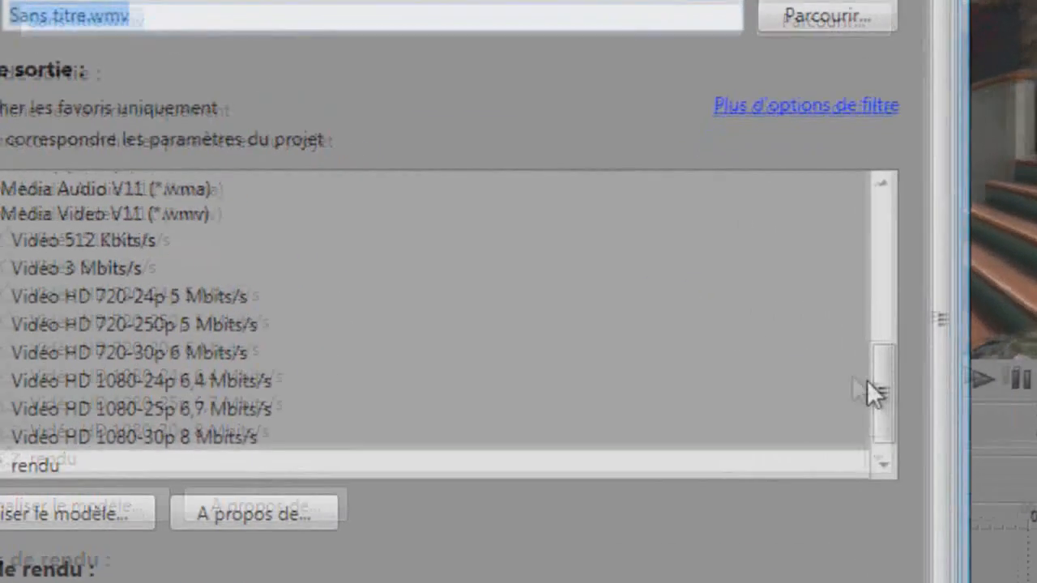
drag(897, 386, 861, 375)
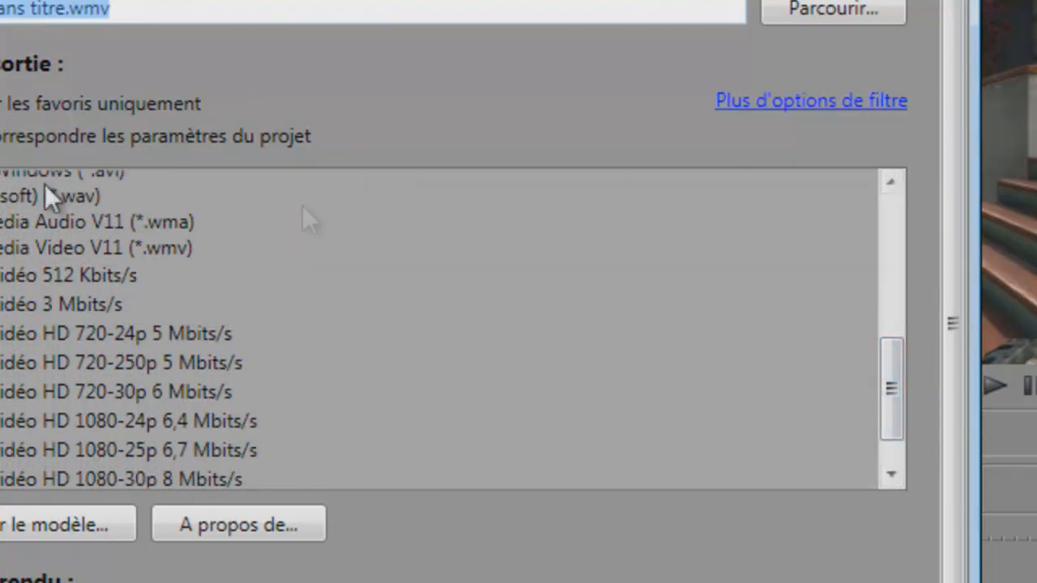
click(162, 391)
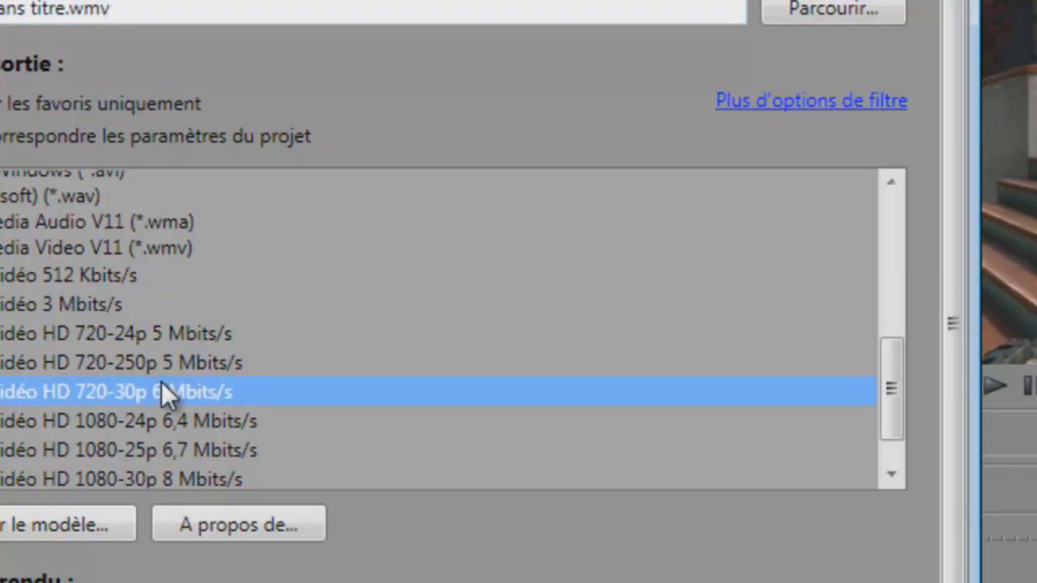
click(37, 521)
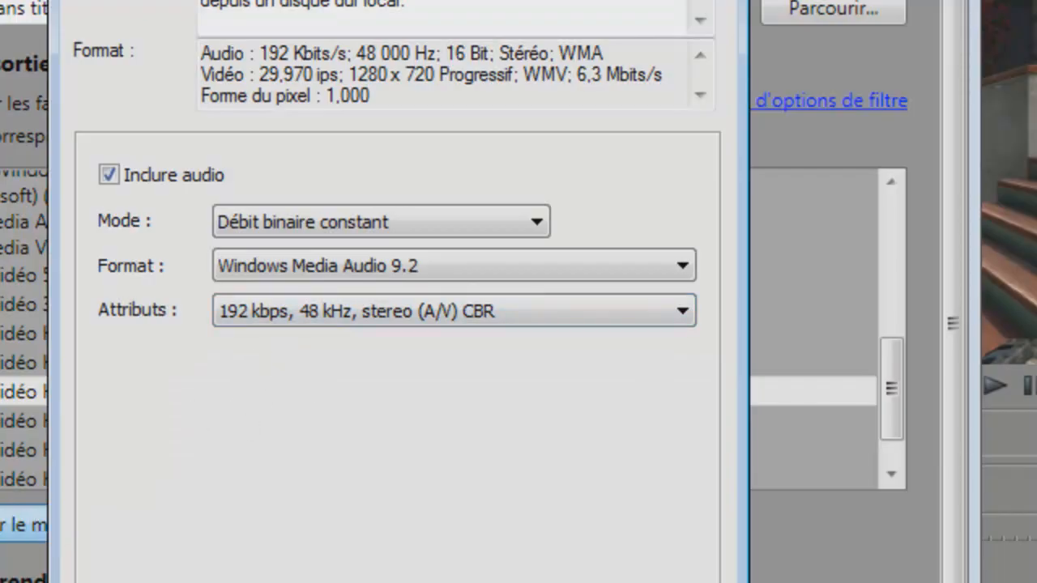
Try a frame rate of 59,94 (Double NTSC) and render quality Optimisée in the 720-30p template, and discard the changes.
click(162, 581)
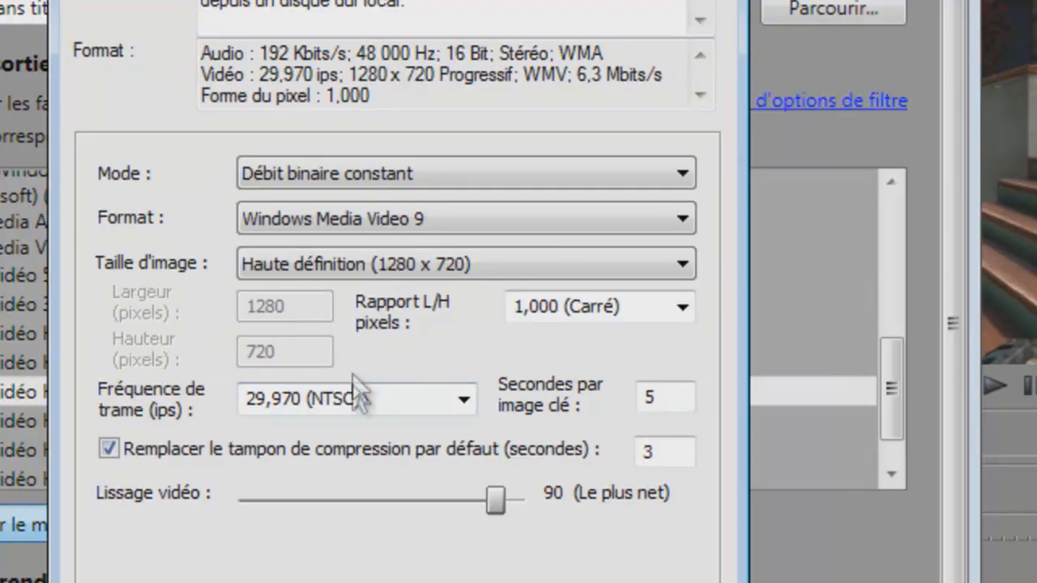
click(461, 399)
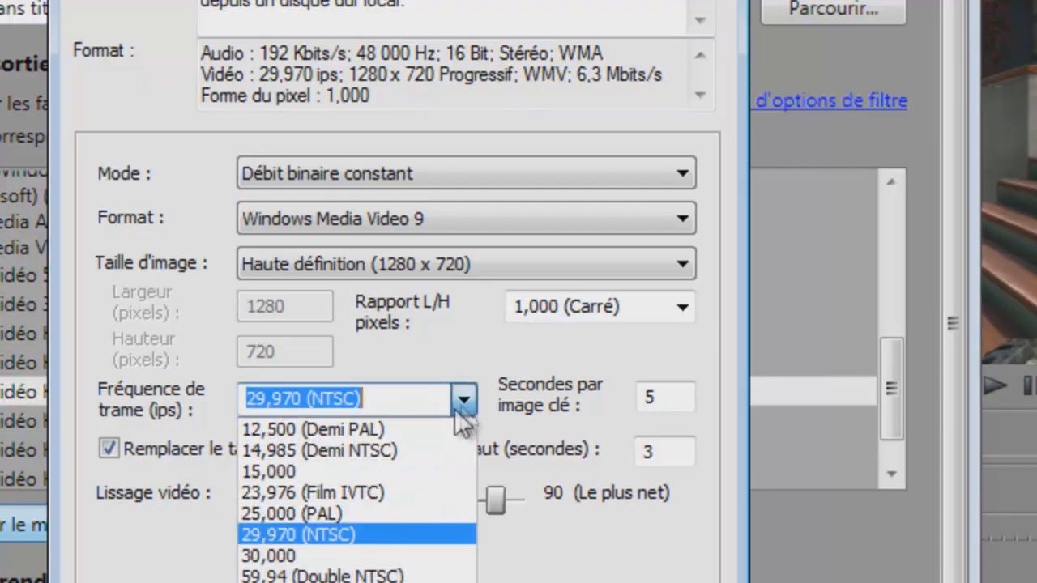
click(395, 575)
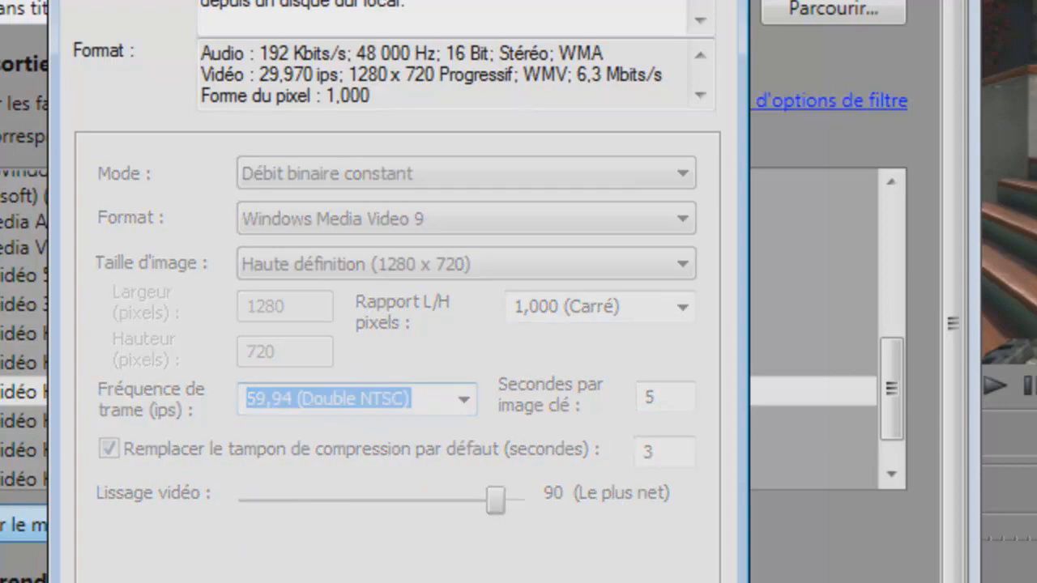
click(484, 581)
click(538, 181)
click(533, 282)
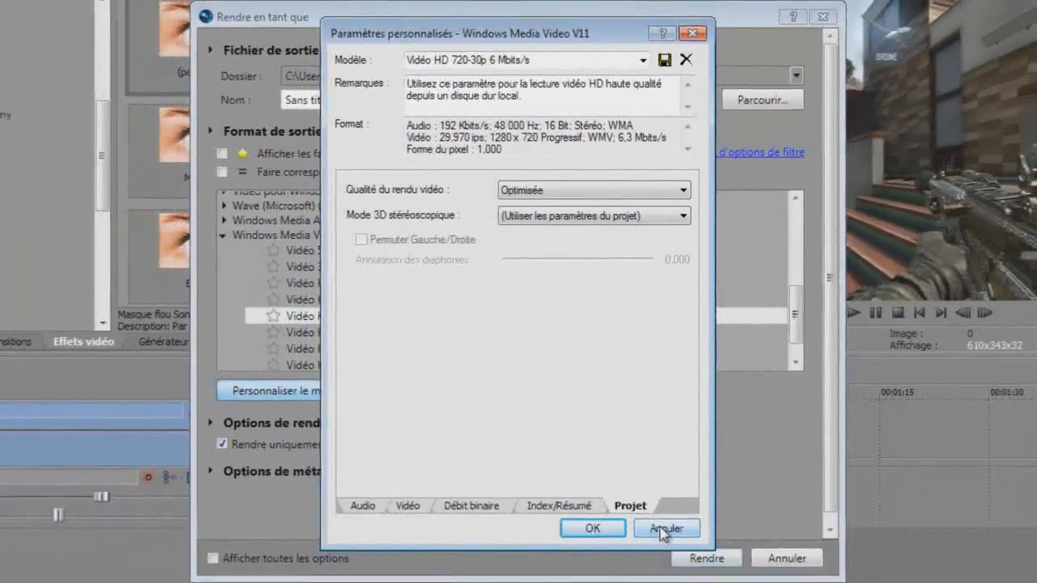
click(663, 529)
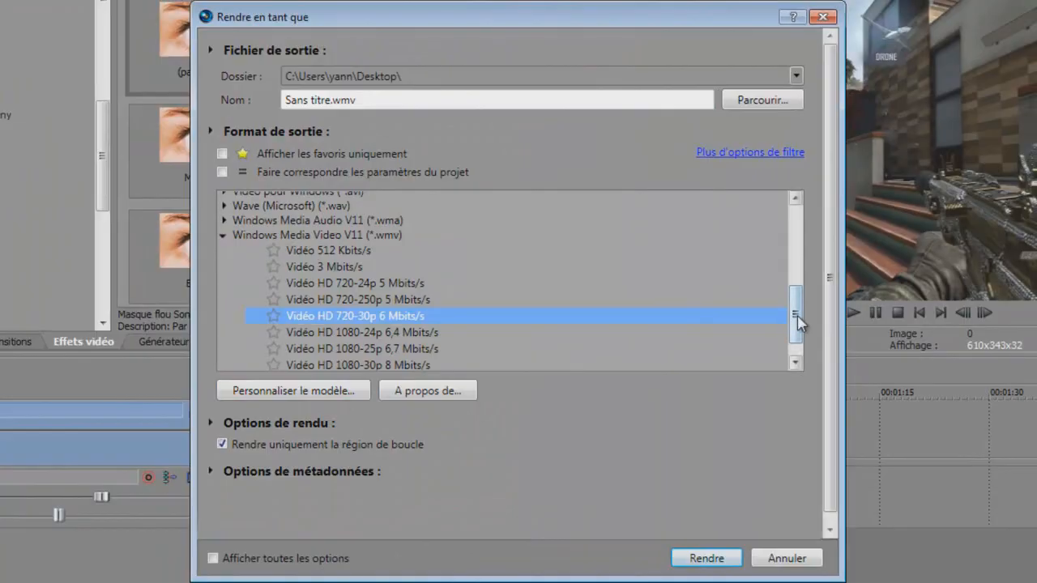
Set the rendu template's video render quality to Optimisée, accept it and close the render settings without rendering.
scroll(790, 322, down, 1)
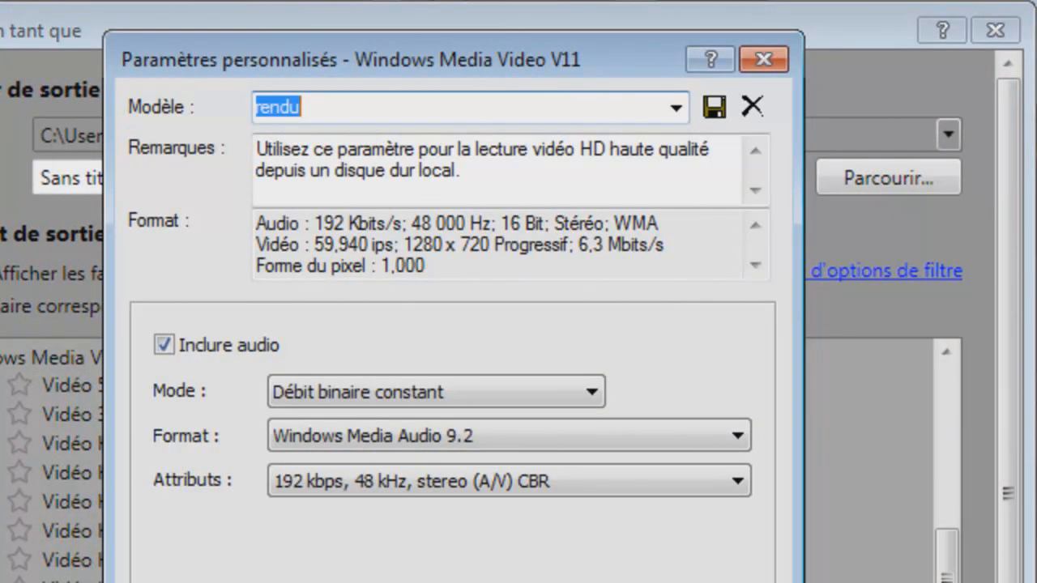
key(ctrl+Tab)
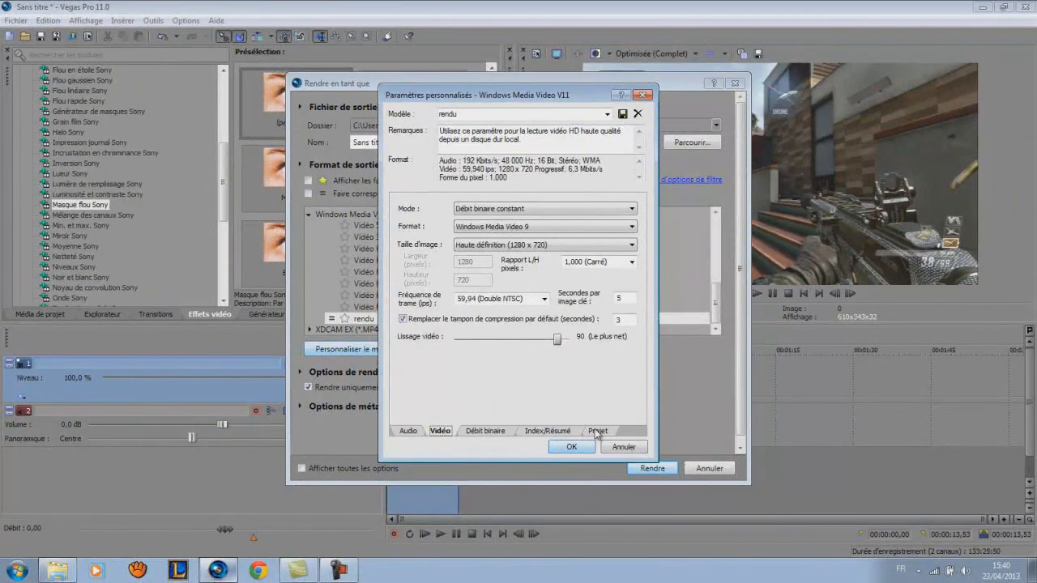
click(596, 432)
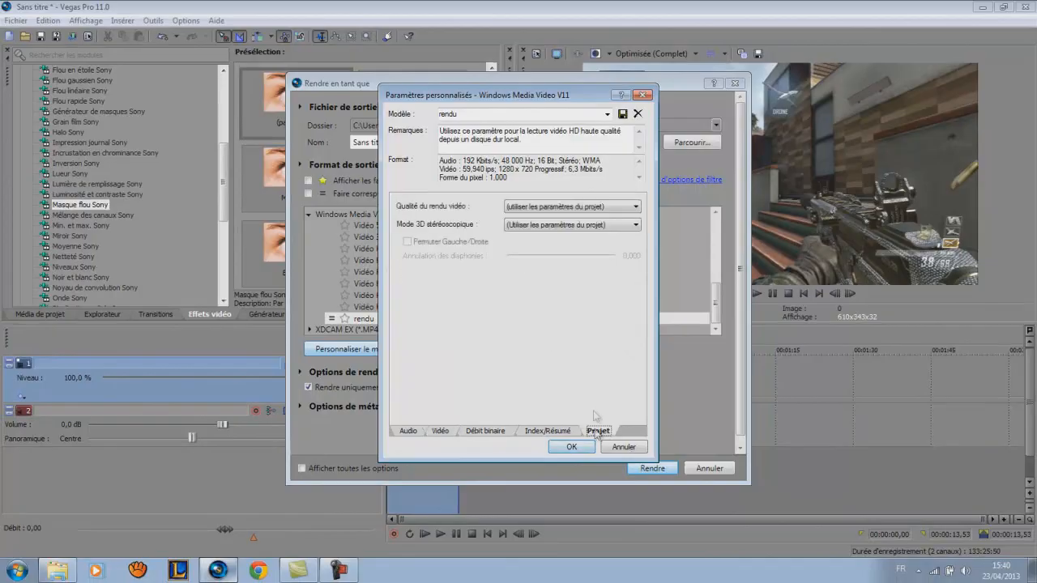
click(536, 210)
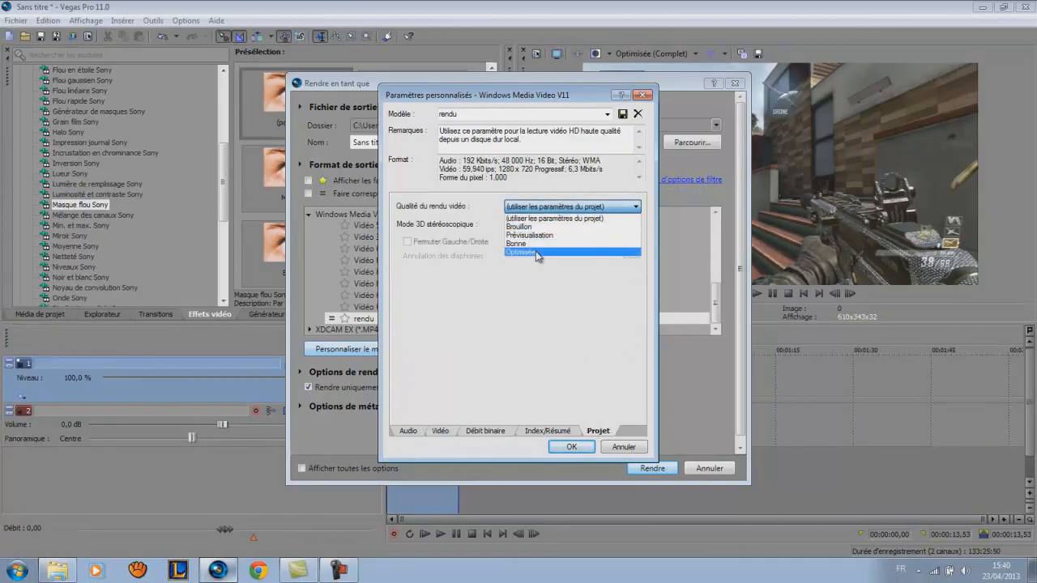
click(536, 252)
key(Return)
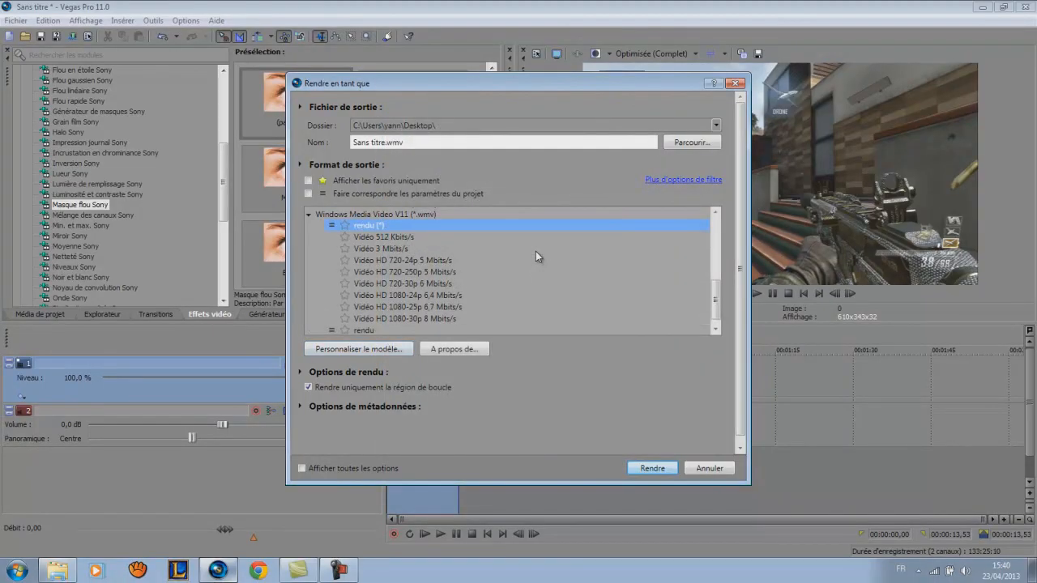
click(736, 83)
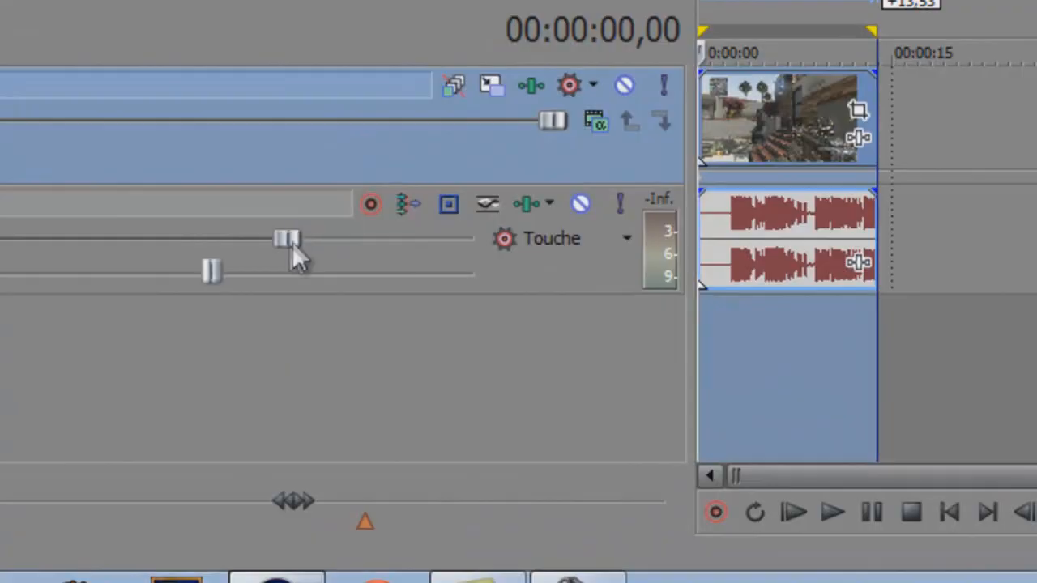
Raise the volume of audio track 2 close to the maximum.
drag(227, 431, 162, 451)
drag(132, 302, 453, 334)
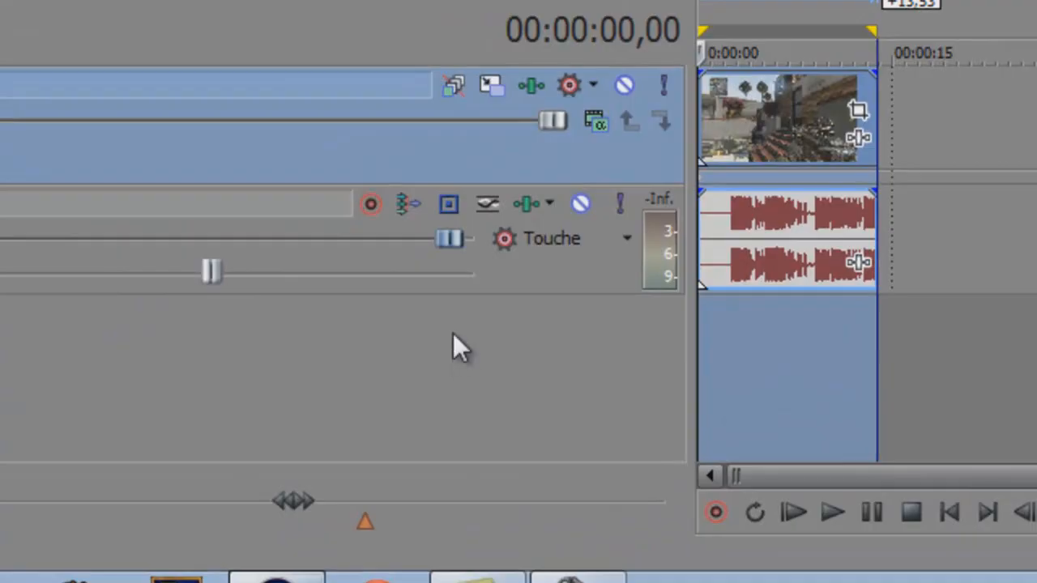